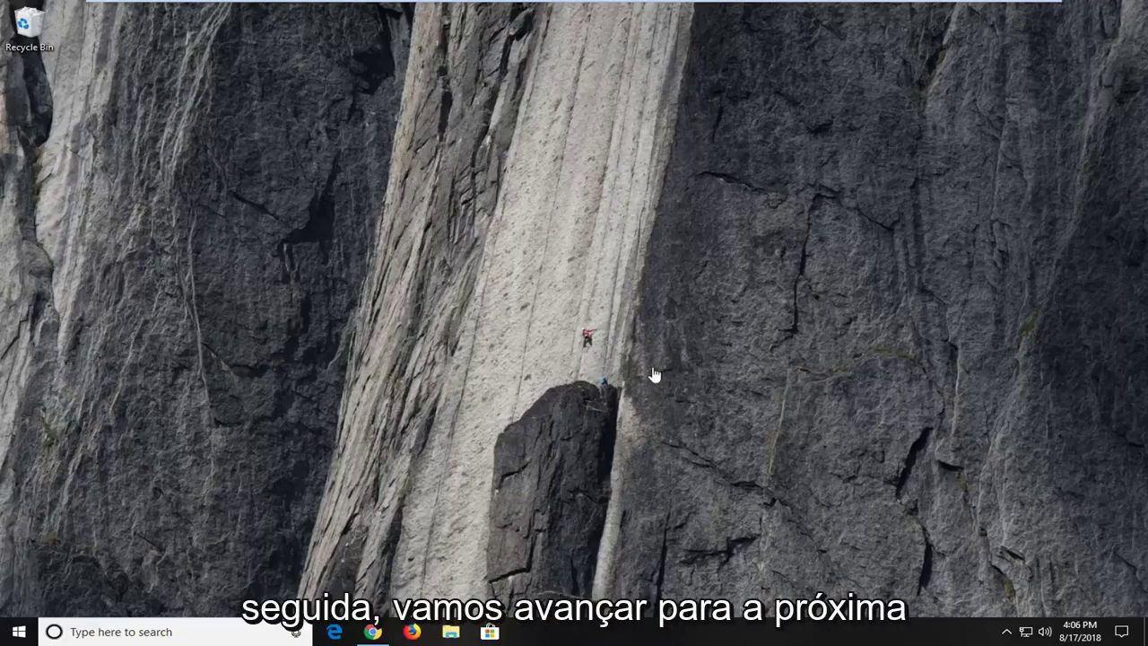
Open Notepad and enter the command rd /s /q C:\$Recycle.bin in the blank document.
click(16, 632)
text(note)
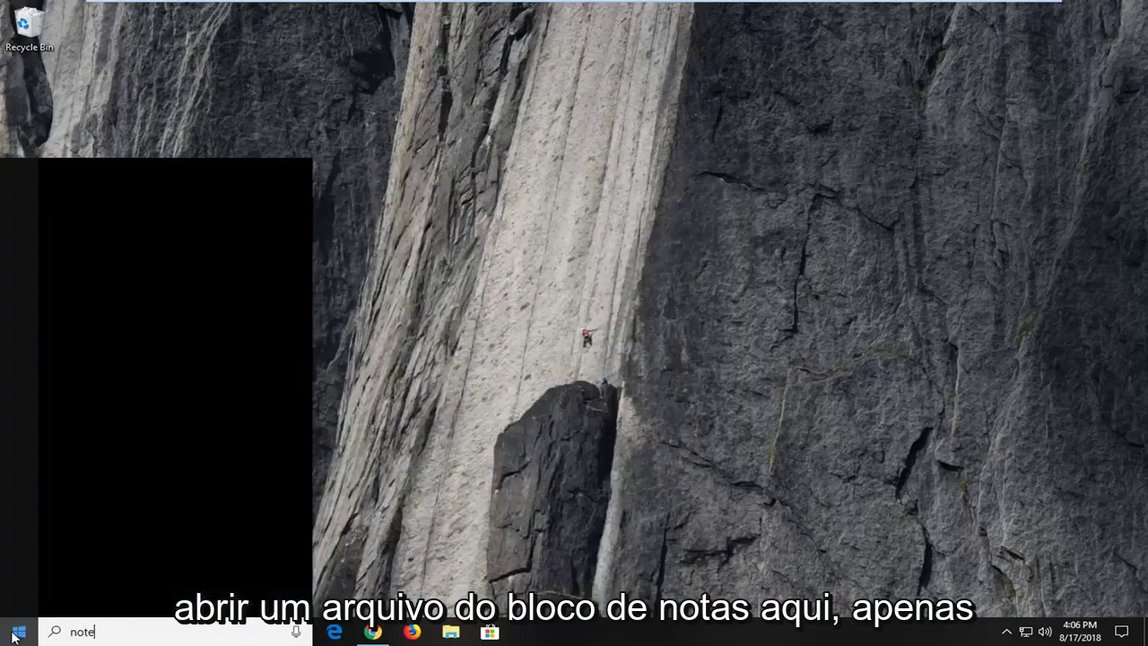
text(pad)
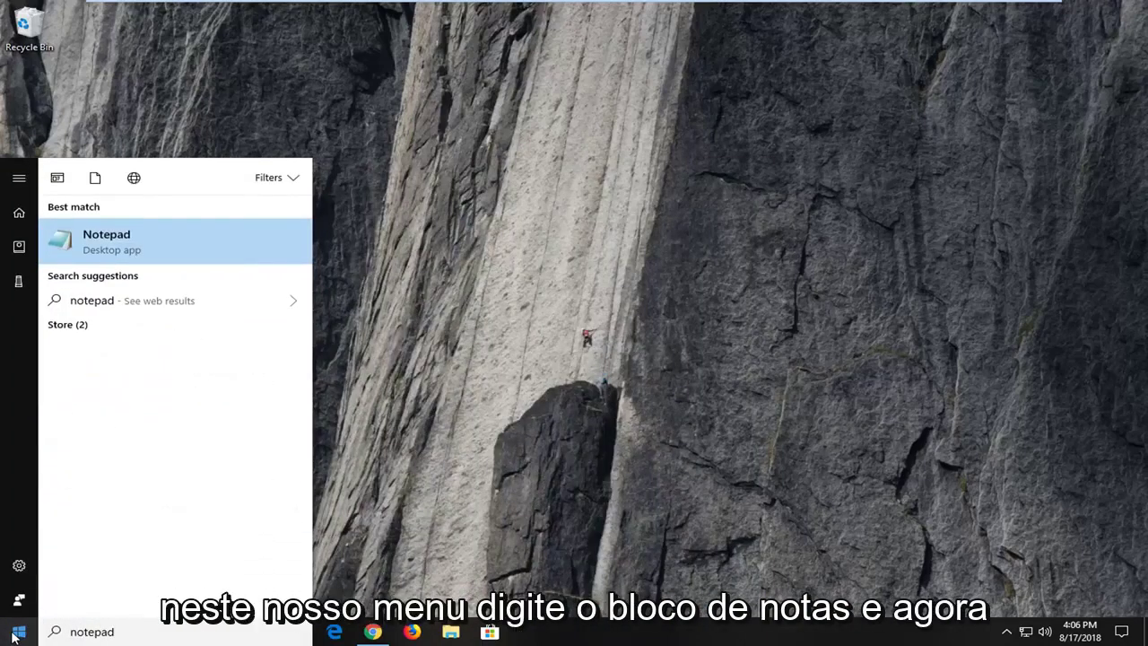
click(151, 256)
text(rd /s /q C:\$Recycle.bin)
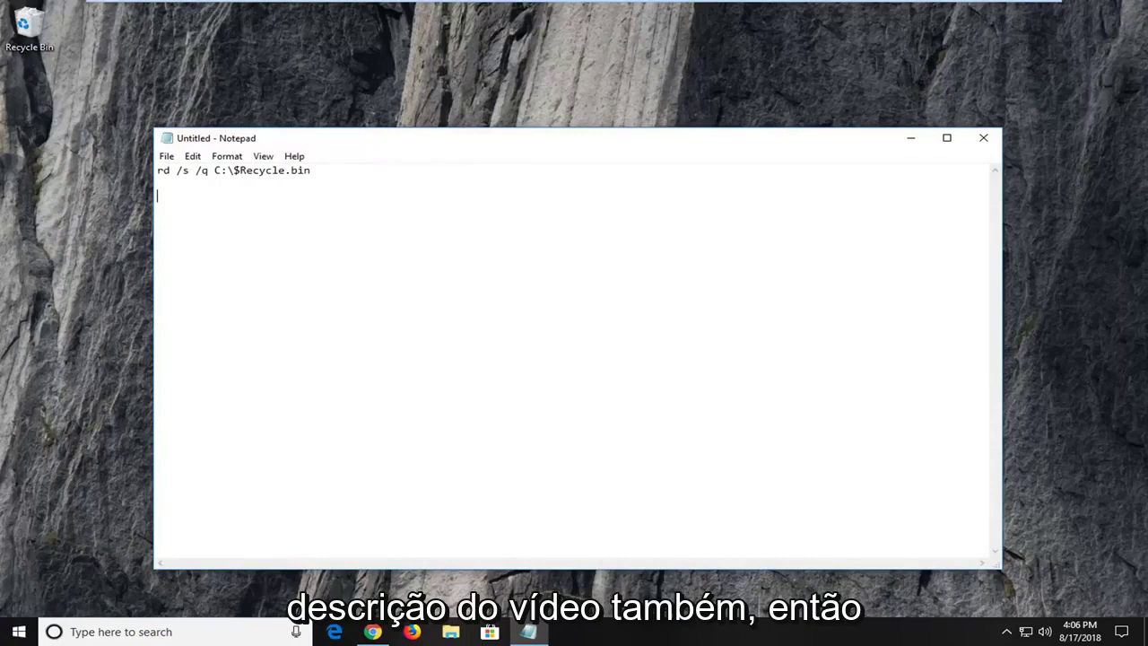
click(219, 170)
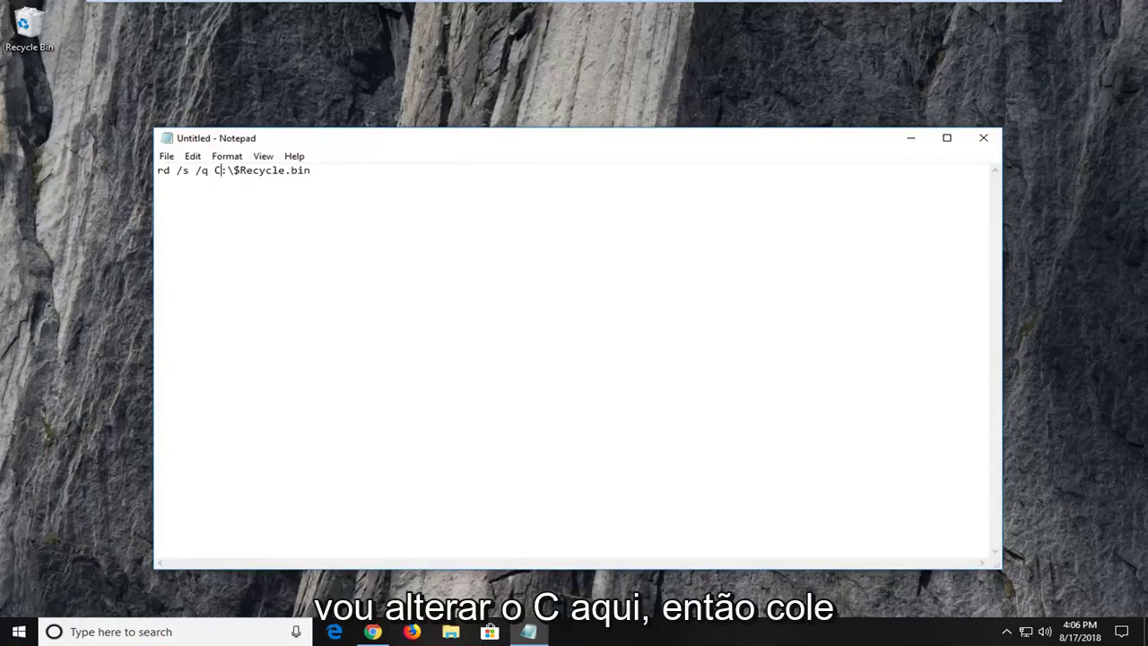
click(158, 196)
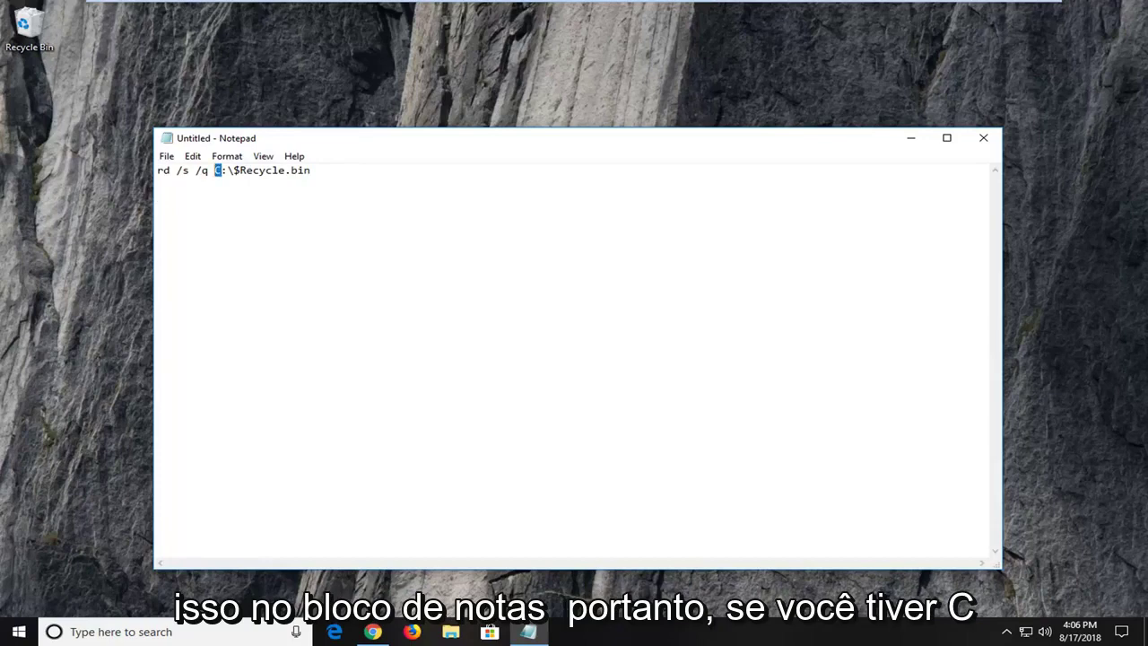
double_click(218, 169)
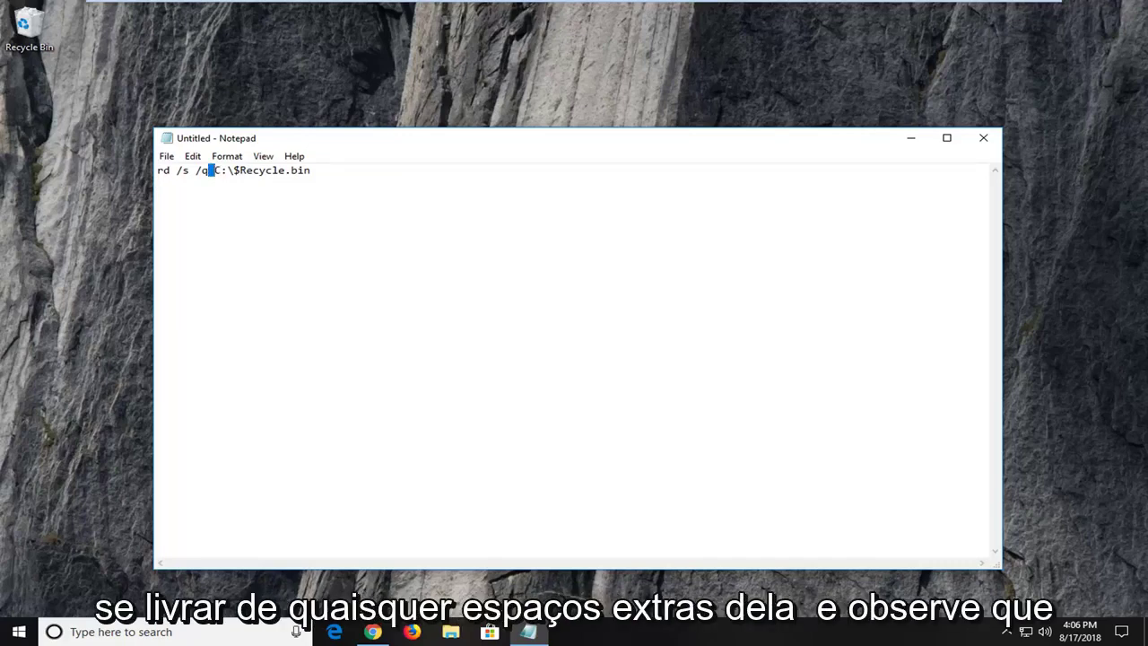
click(208, 171)
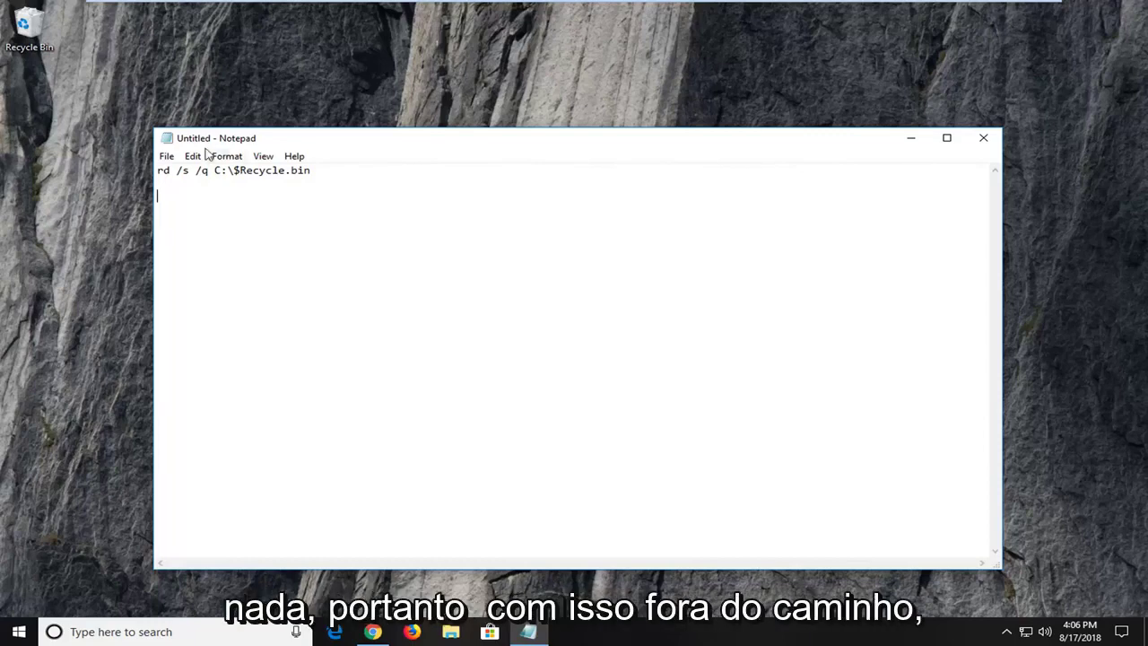
Copy the whole command from the note and close Notepad without saving.
key(ctrl+a)
key(ctrl+c)
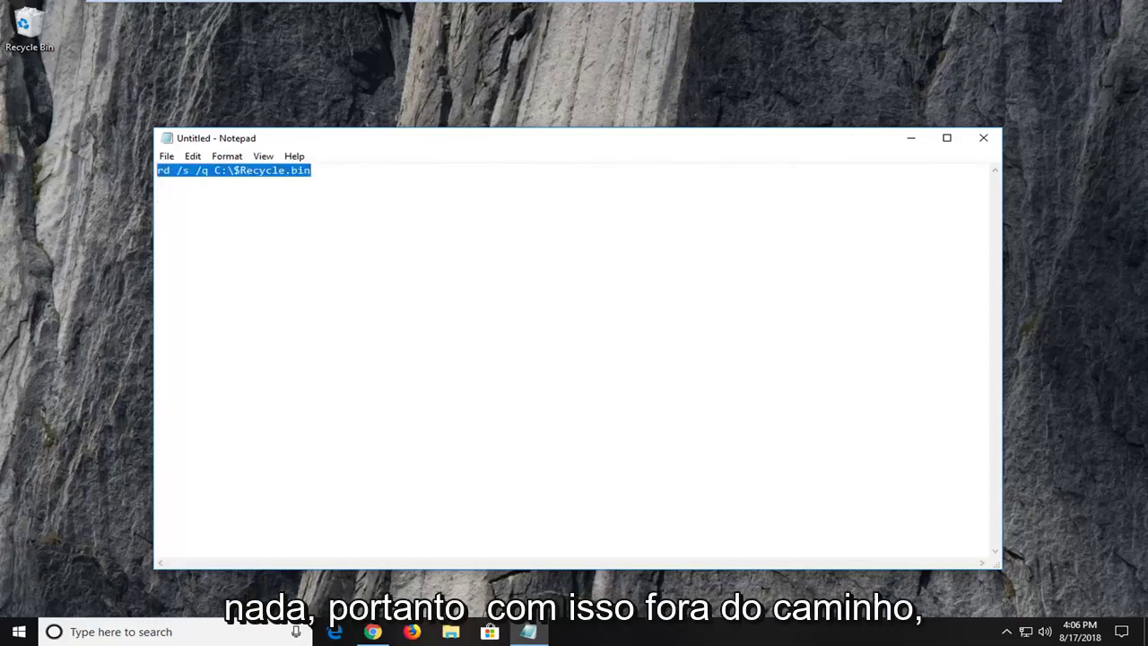
click(981, 140)
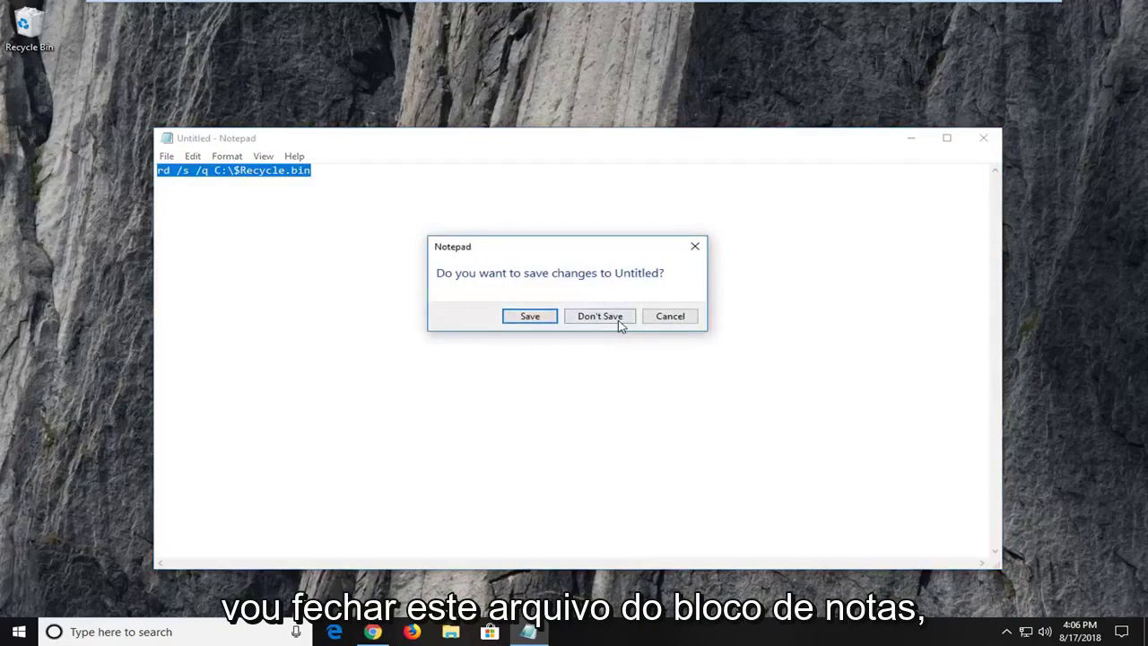
click(617, 319)
Search for Command Prompt and open it as administrator.
click(17, 631)
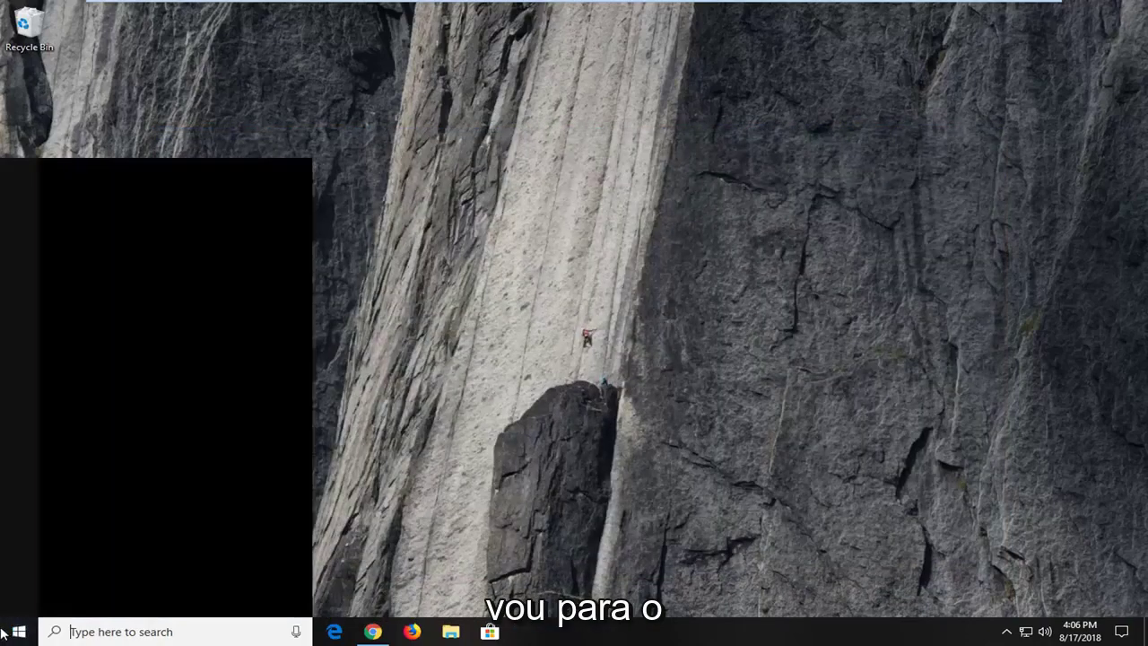
text(command [p)
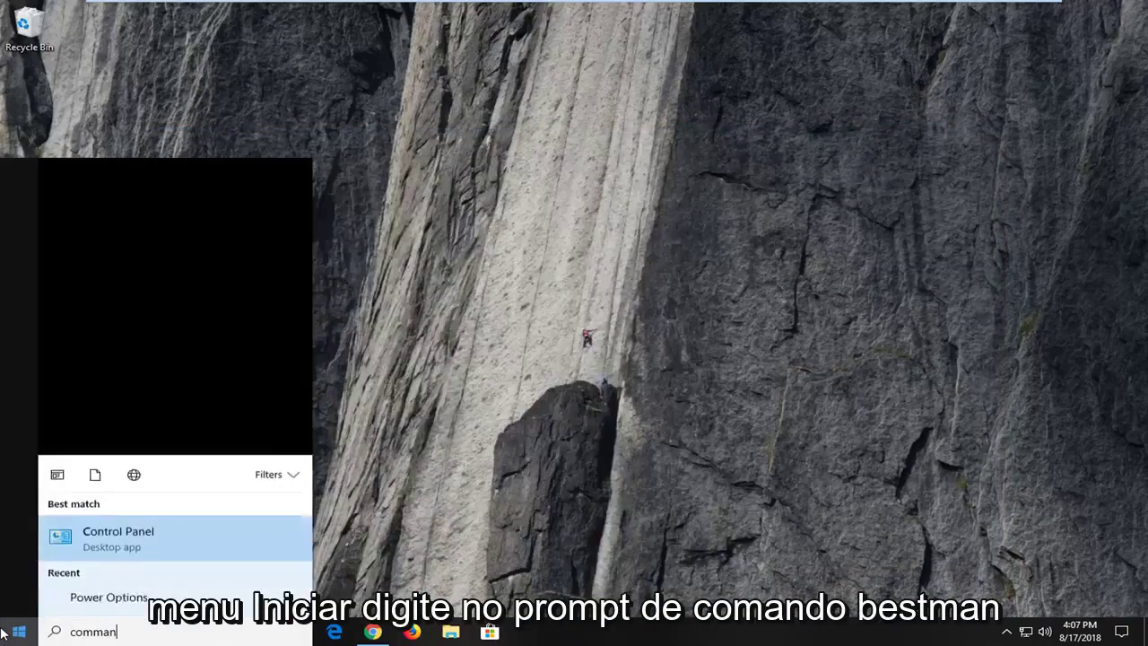
key(BackSpace)
key(BackSpace)
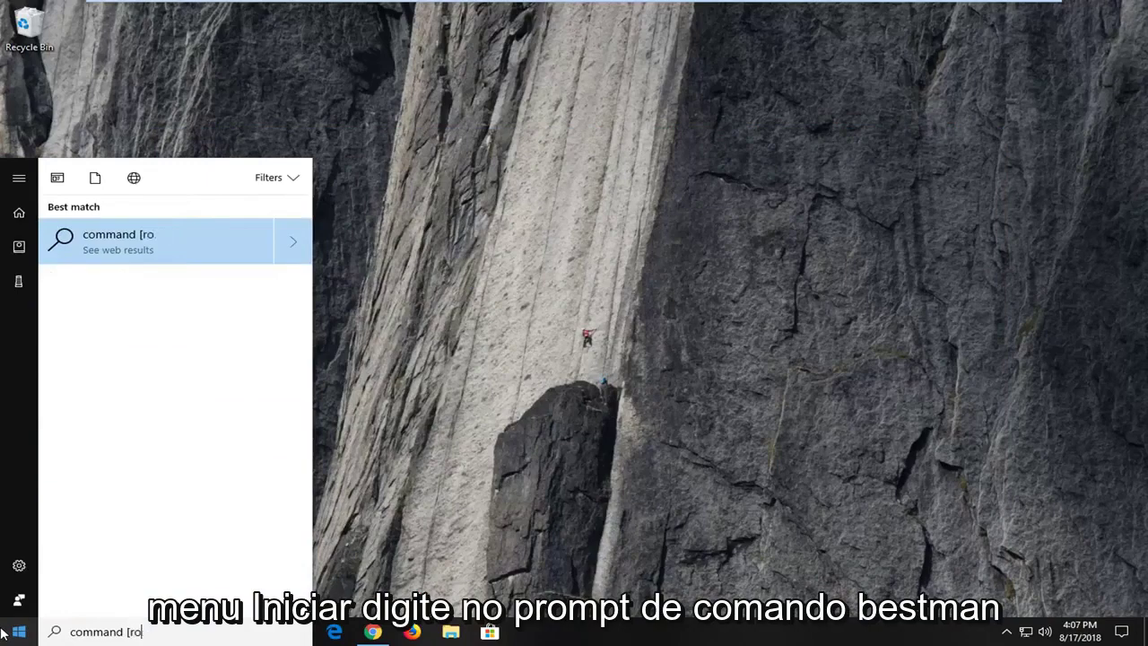
text(prompt)
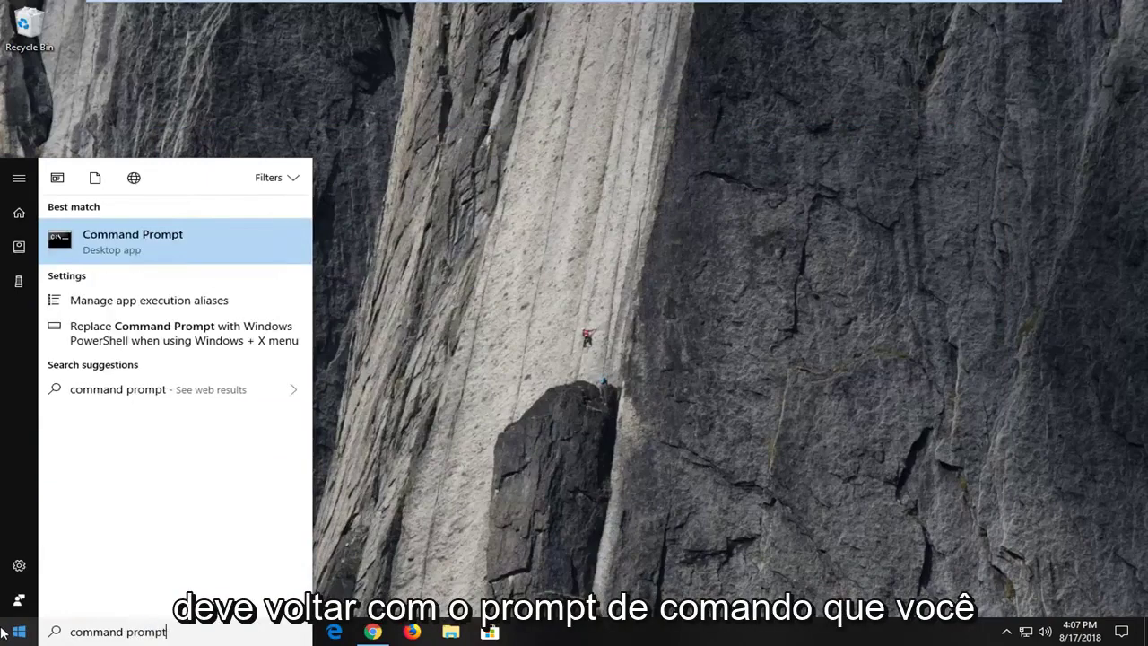
right_click(133, 240)
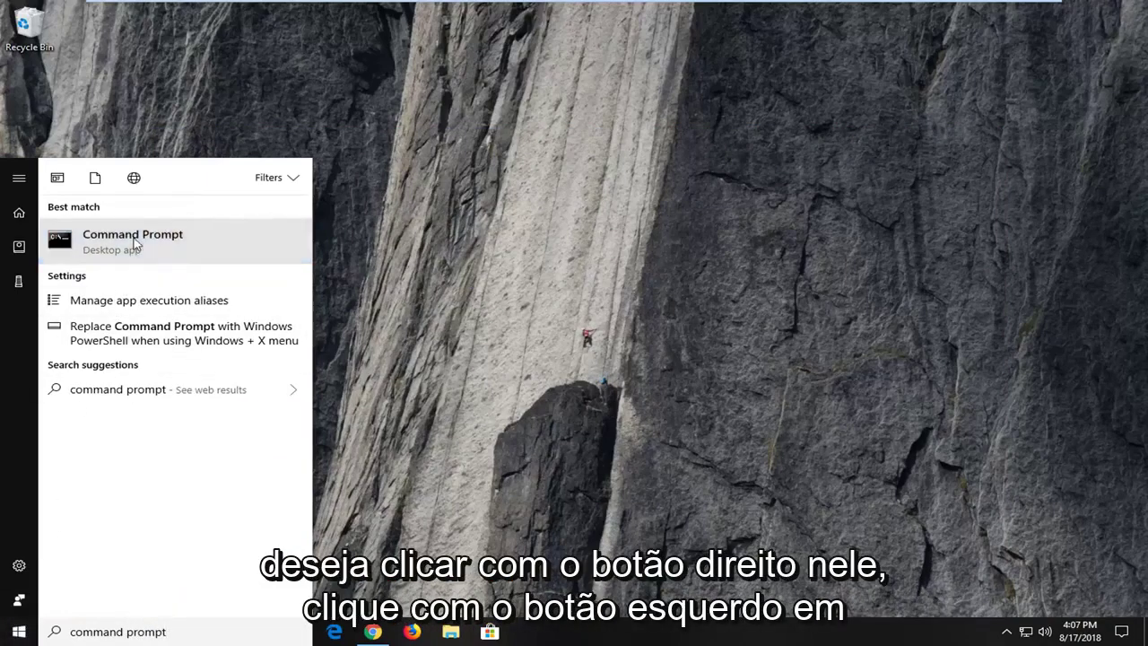
click(171, 257)
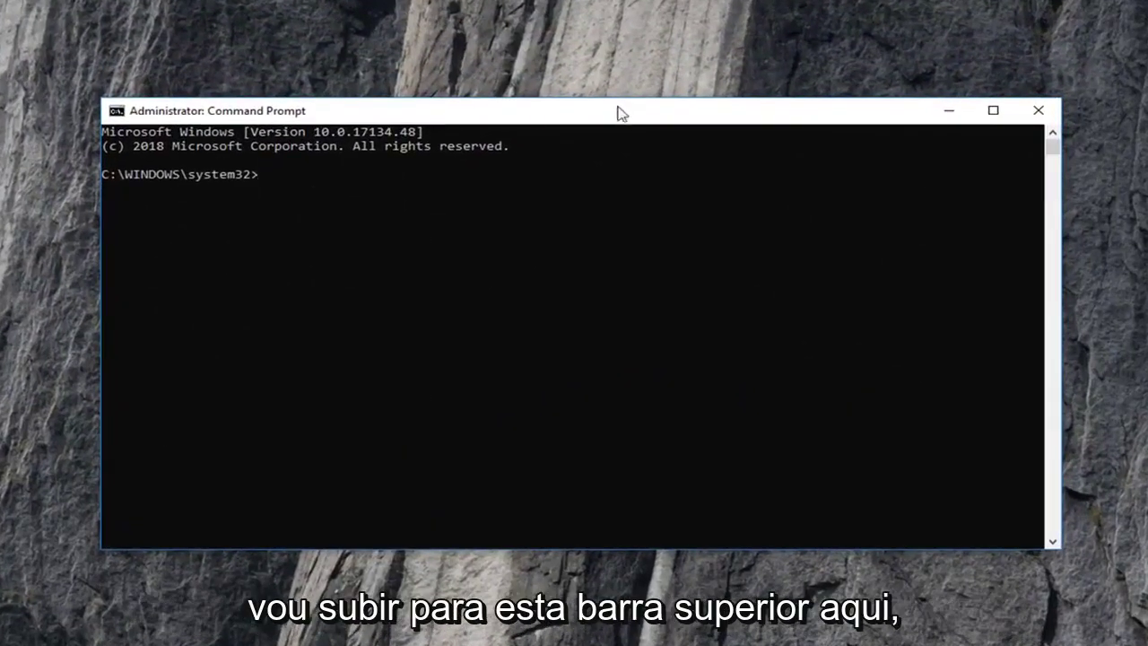
Paste the copied rd /s /q C:\$Recycle.bin command into the elevated Command Prompt, run it and close the window.
right_click(675, 119)
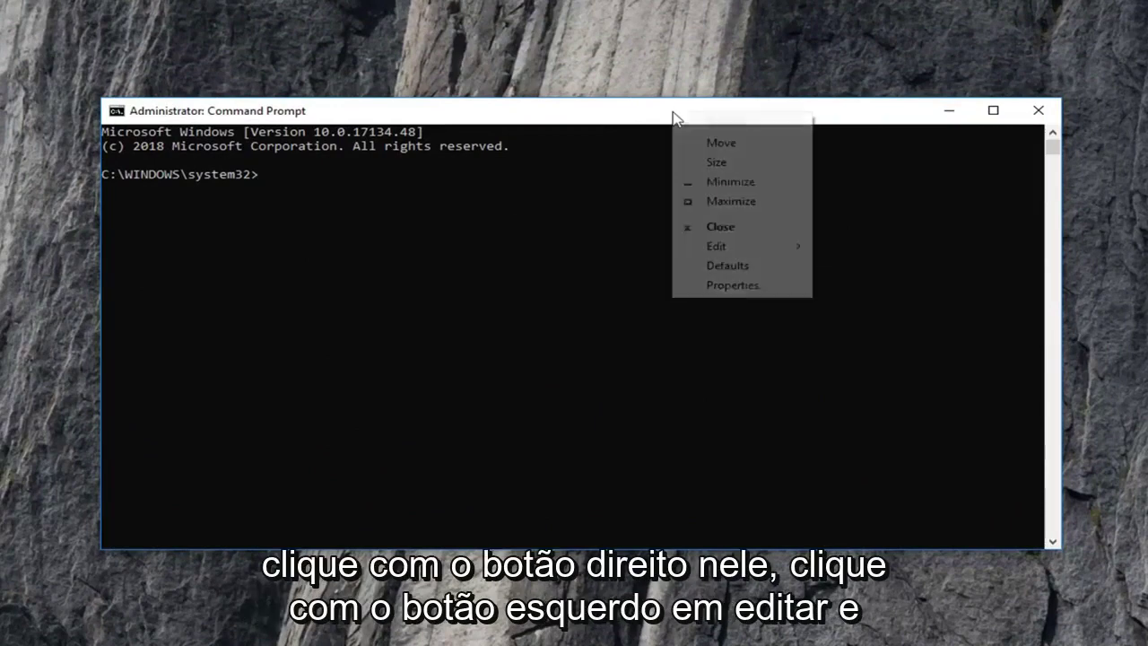
click(720, 245)
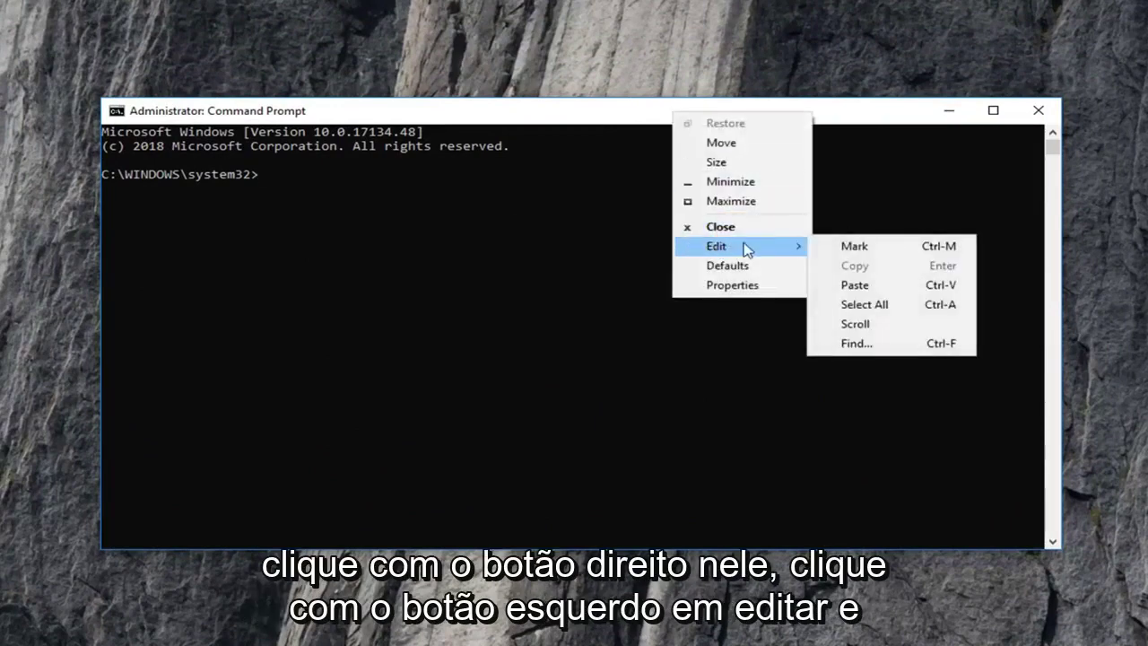
click(854, 285)
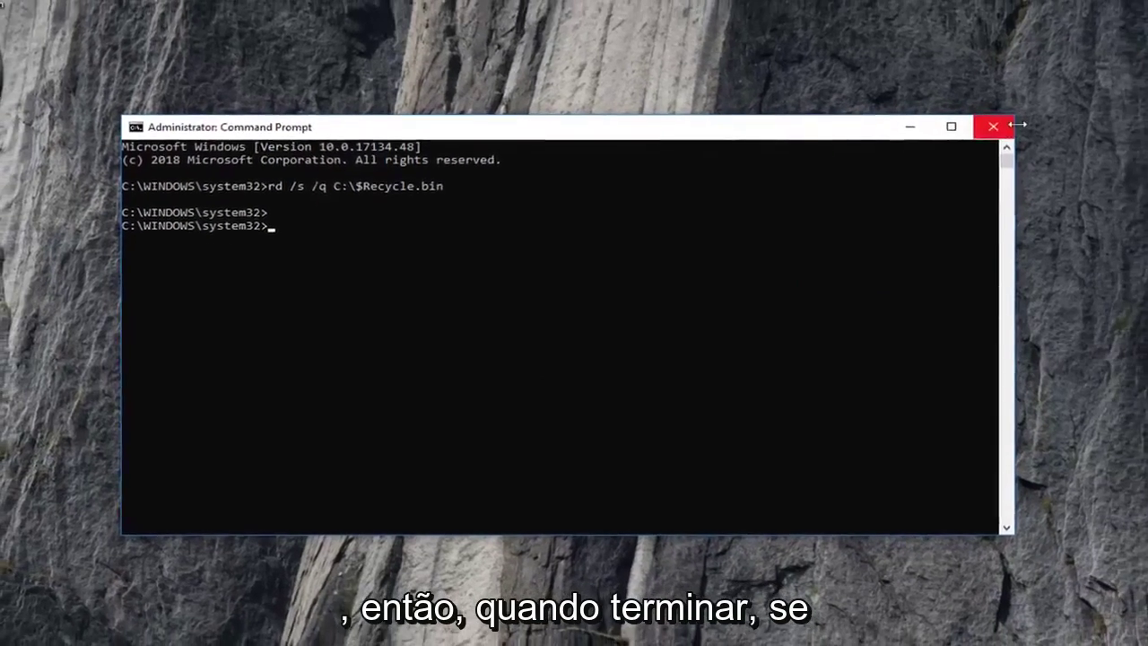
click(1038, 111)
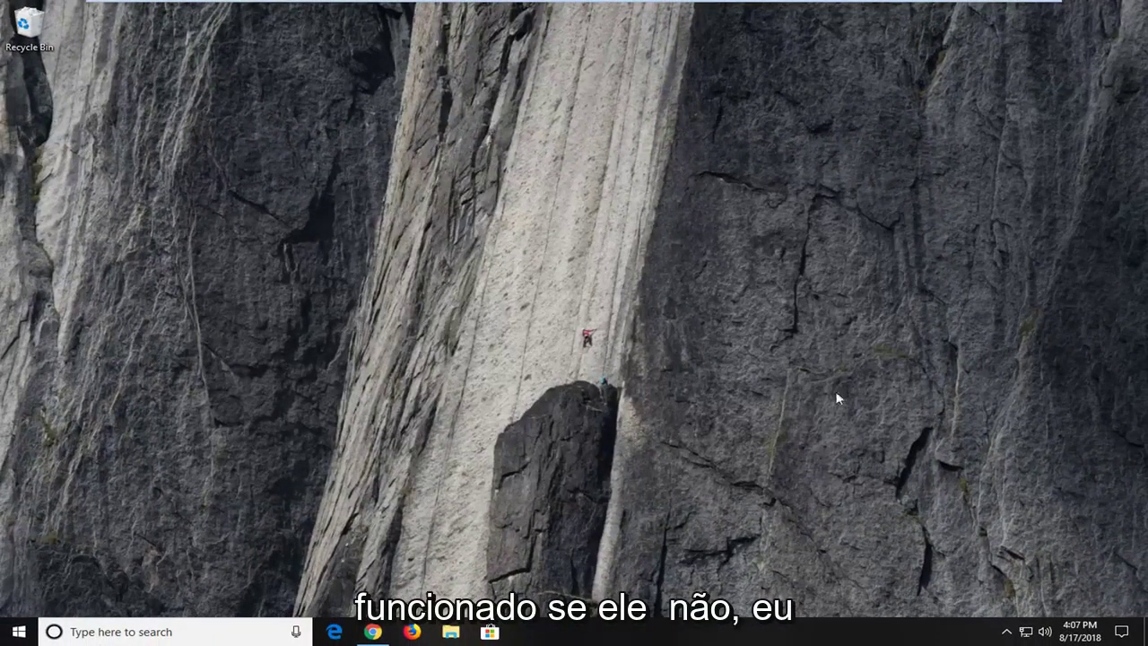
Search for folder options and open File Explorer Options.
click(16, 632)
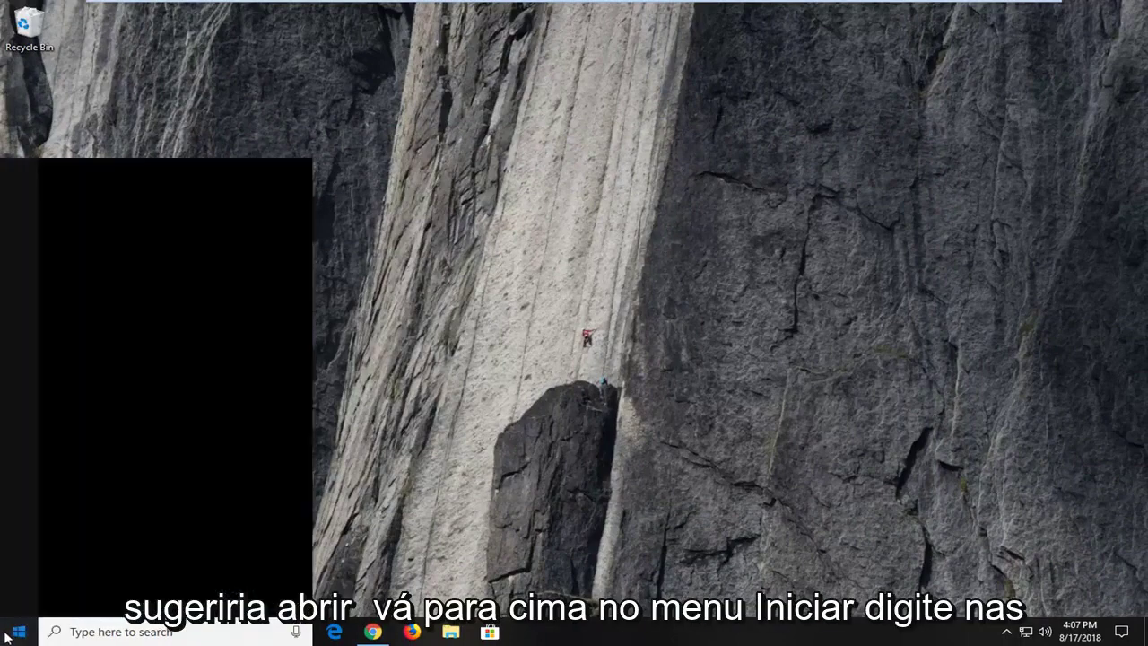
text(folder p)
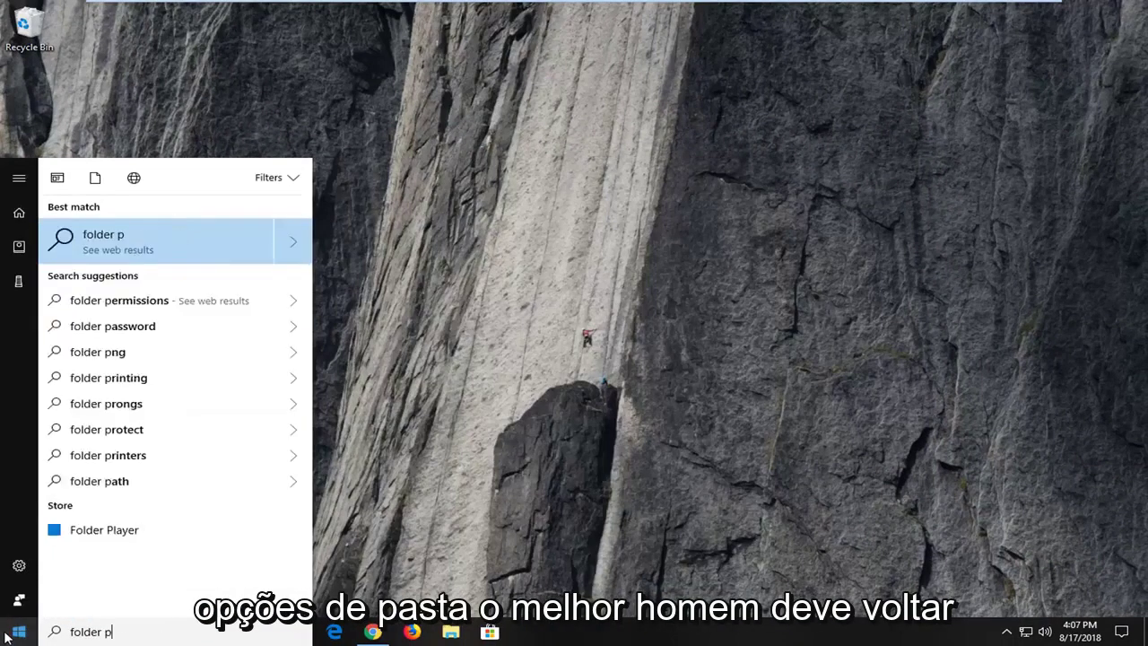
key(BackSpace)
text(options)
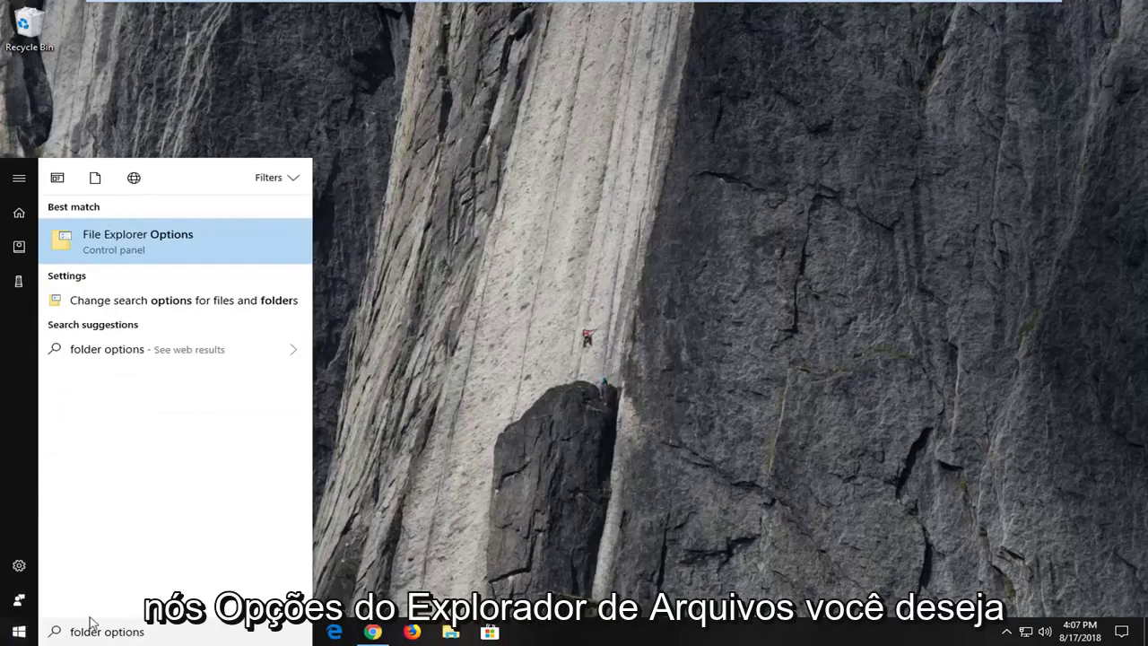
click(155, 238)
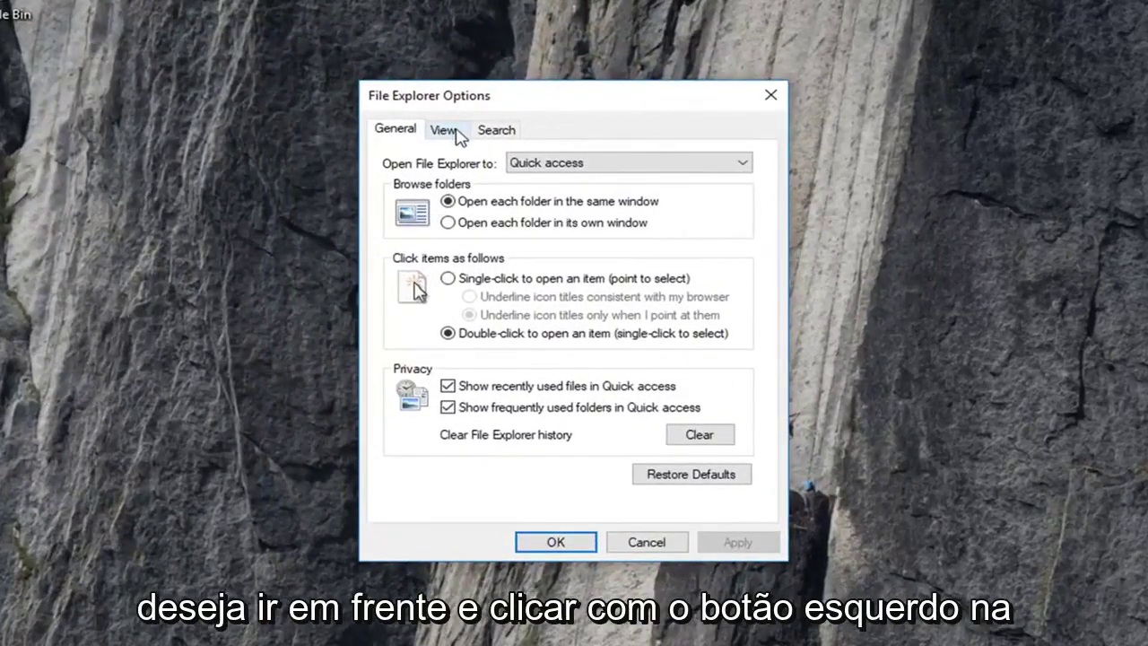
Turn off "Hide protected operating system files (Recommended)" in the advanced view settings and accept the warning.
click(444, 131)
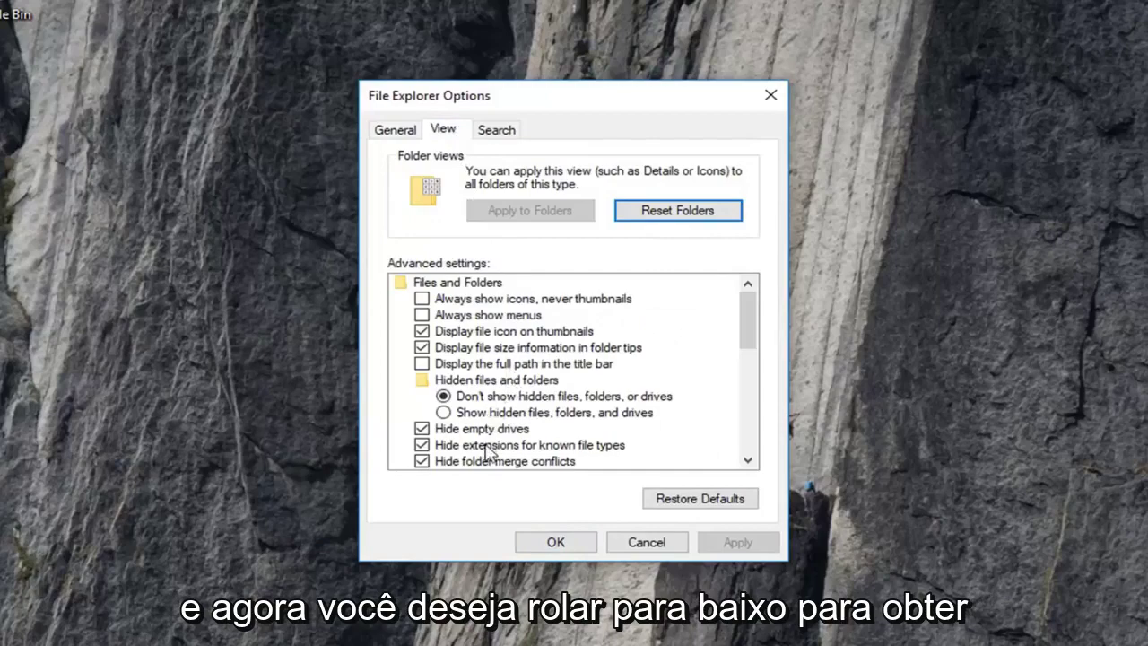
scroll(485, 451, down, 1)
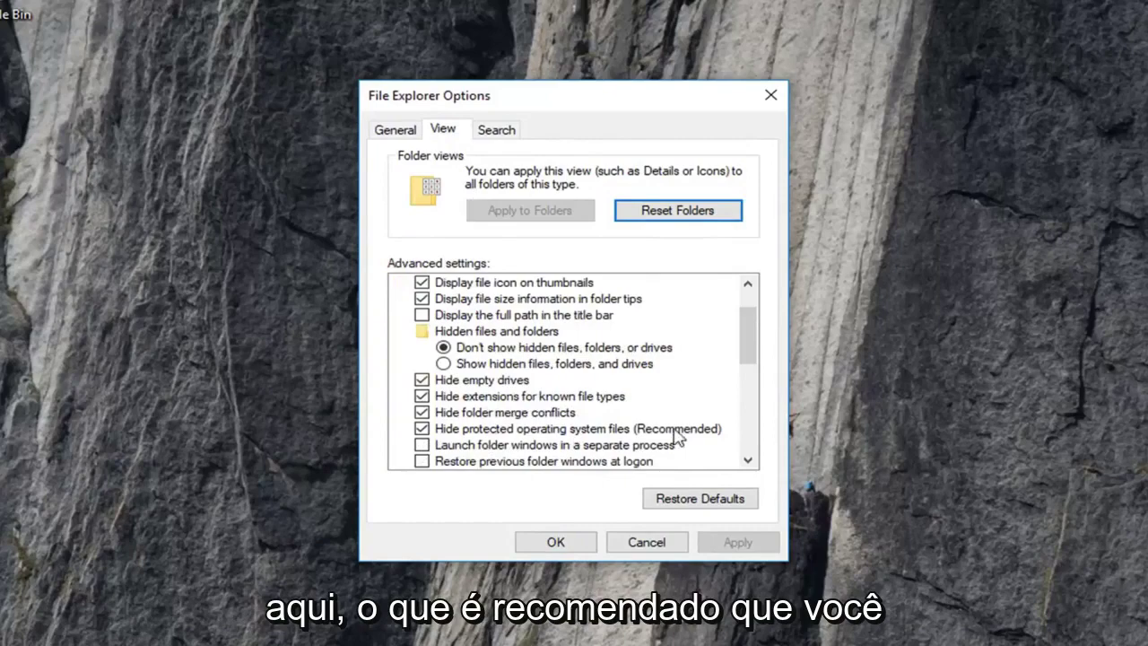
click(421, 429)
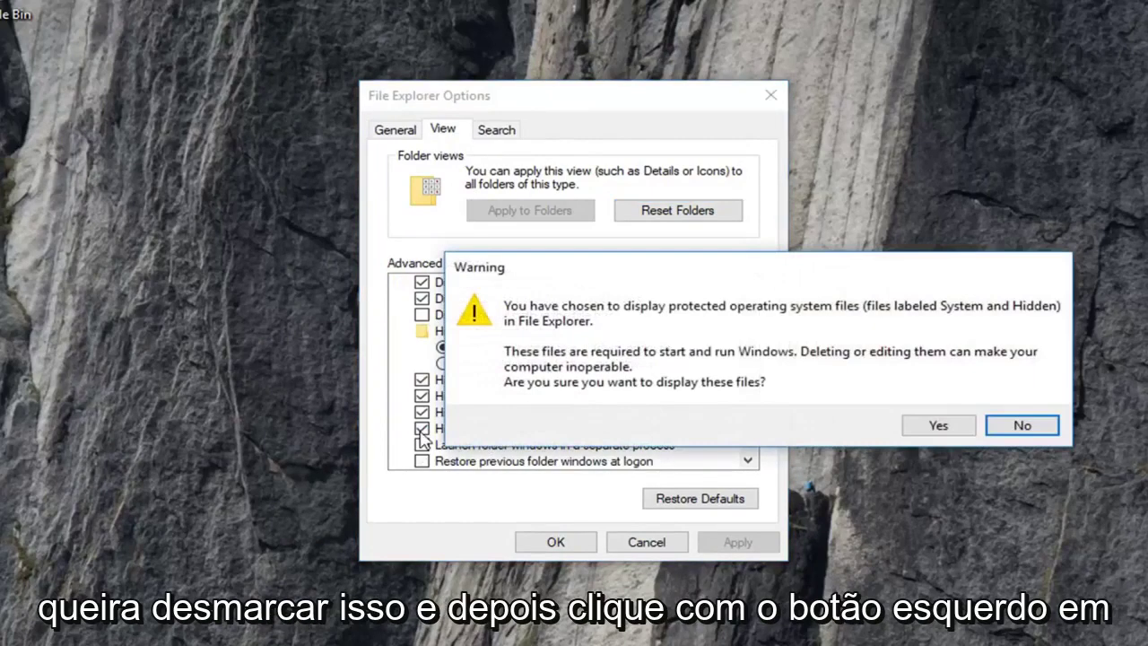
click(938, 427)
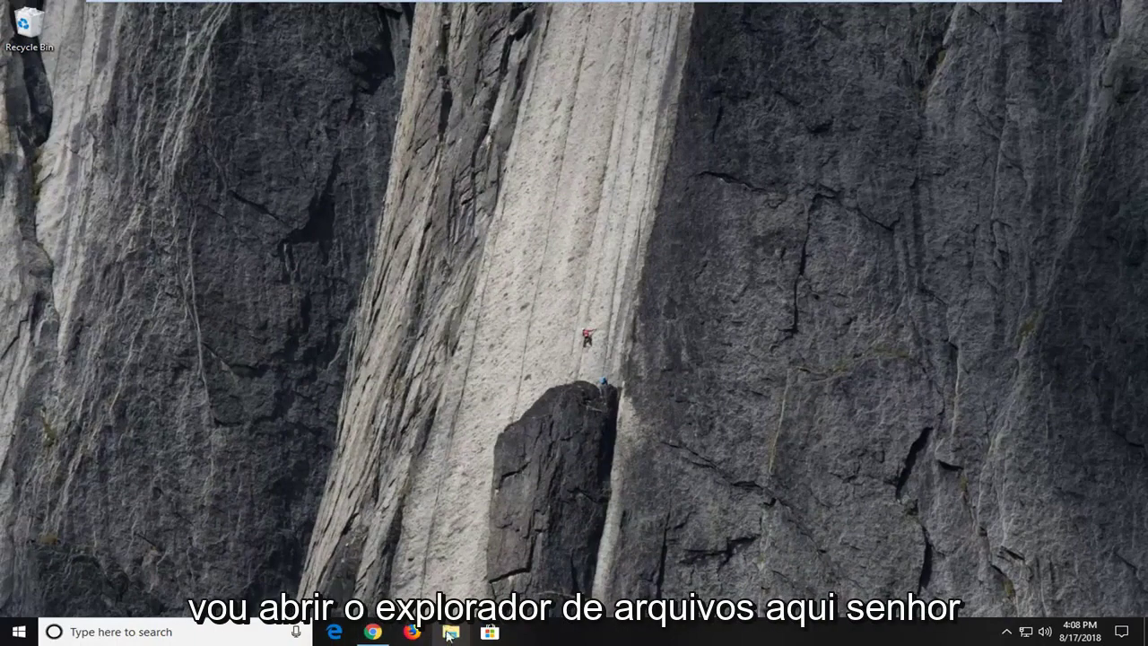
Open File Explorer and go to Local Disk (C:) under This PC.
click(450, 634)
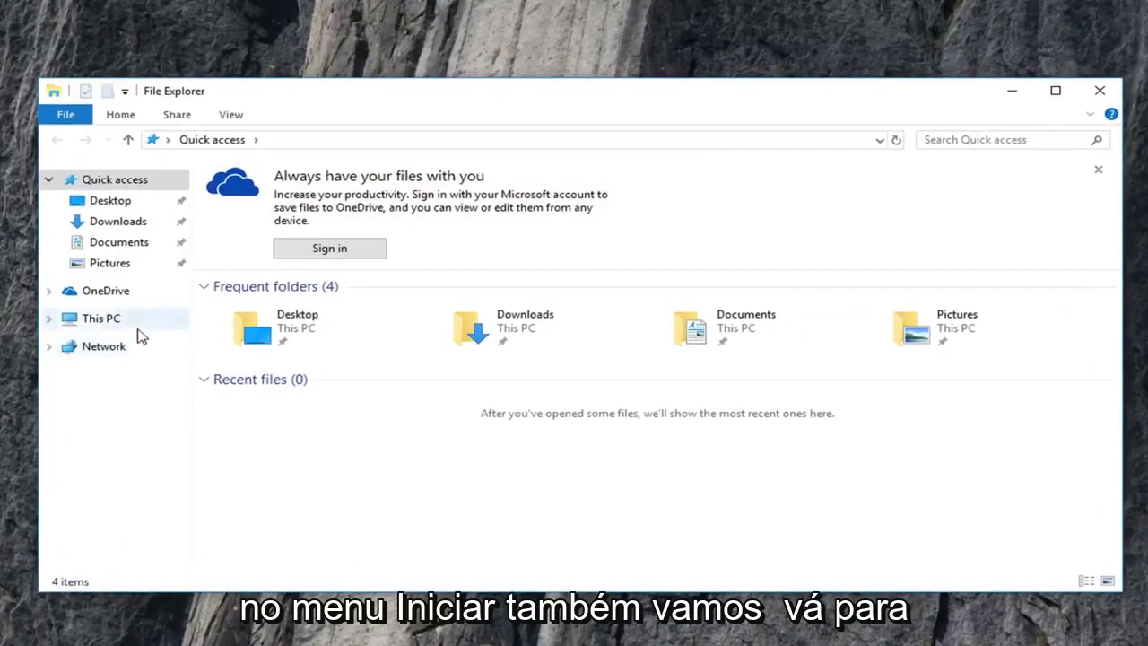
click(98, 323)
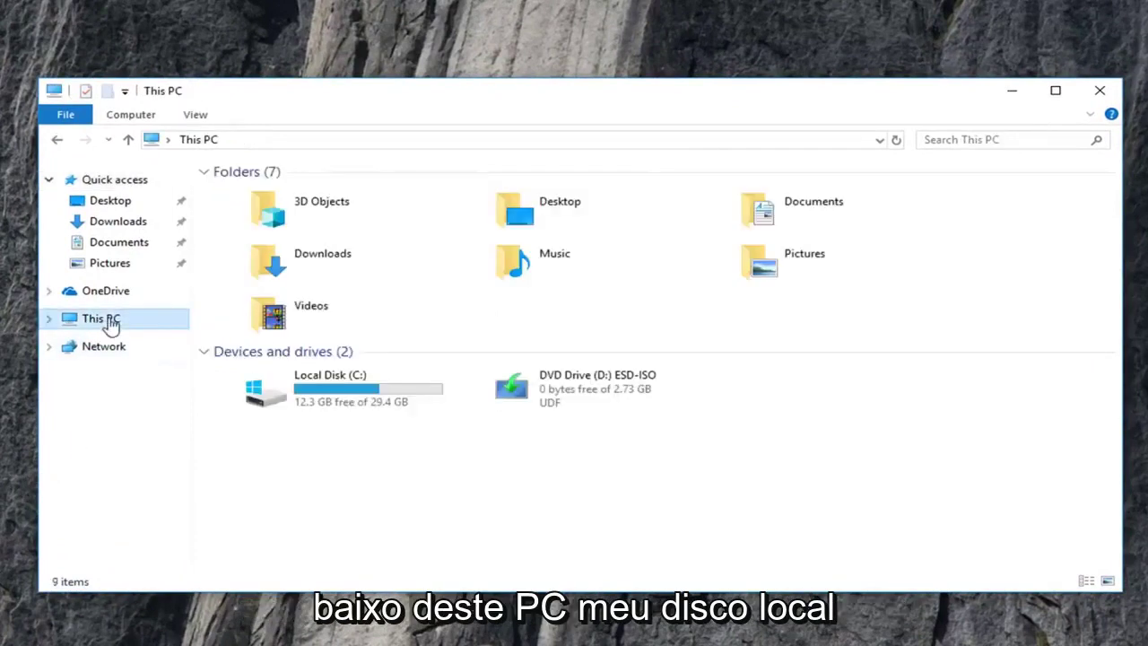
click(323, 398)
double_click(323, 398)
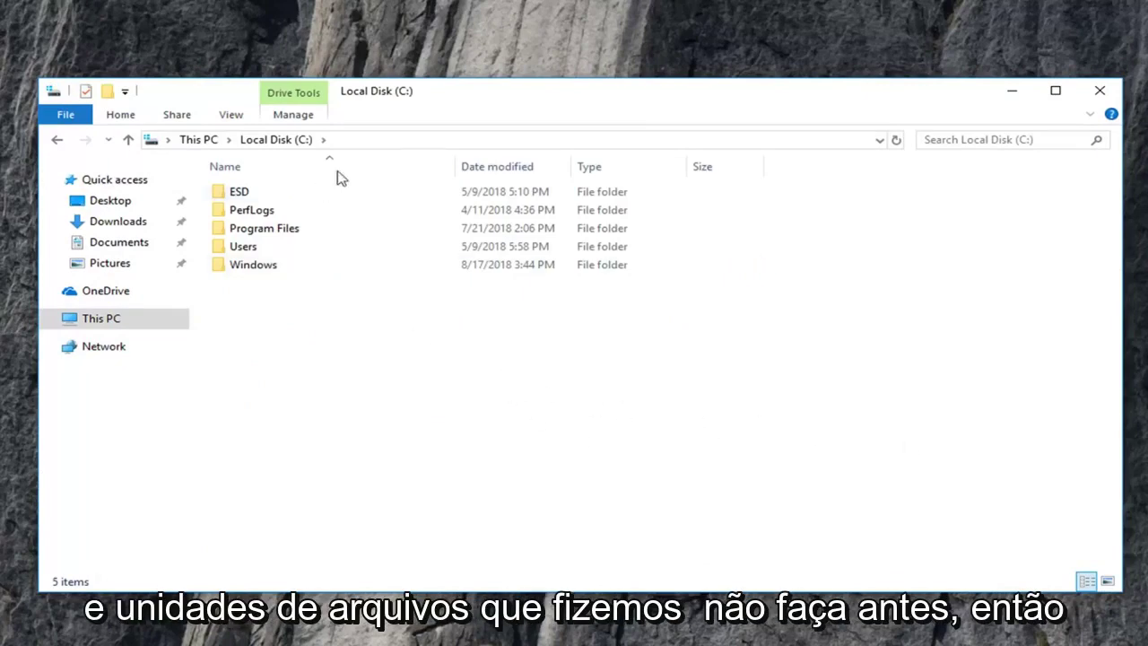
Open the folder and search options for Local Disk (C:) and show their advanced view settings.
click(231, 117)
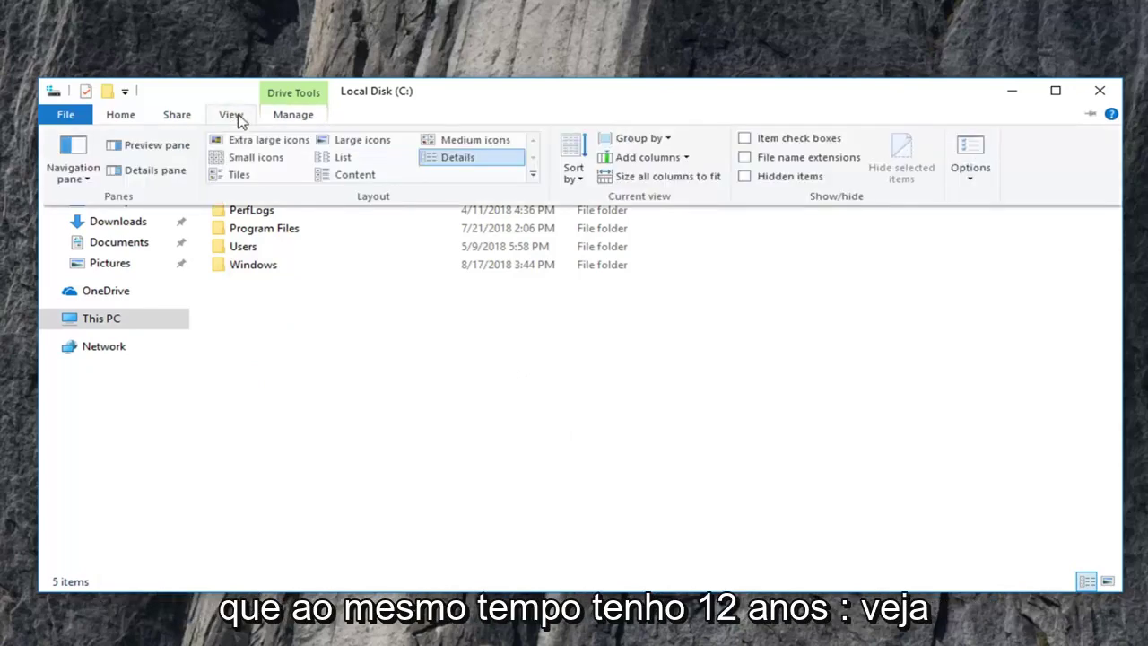
click(971, 179)
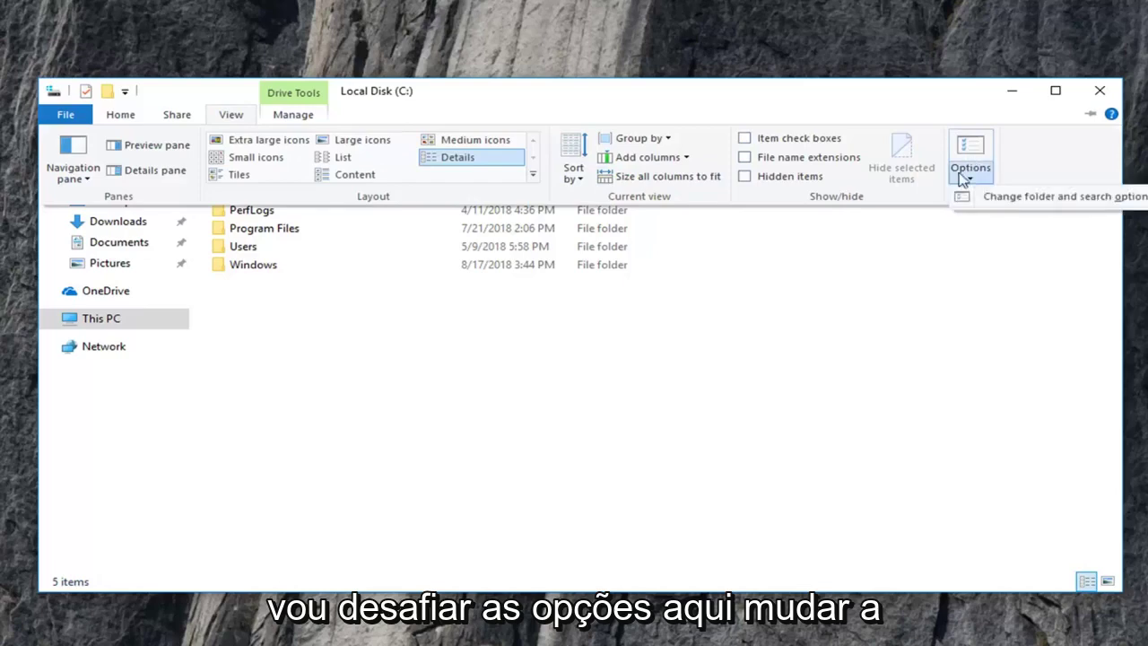
click(998, 199)
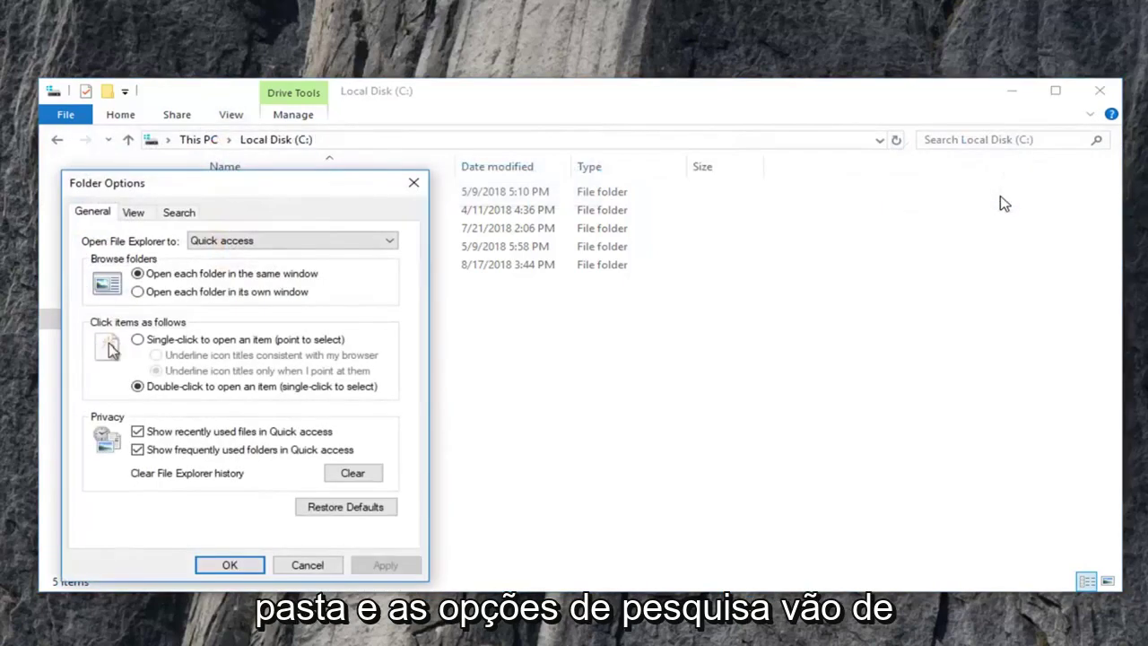
click(137, 217)
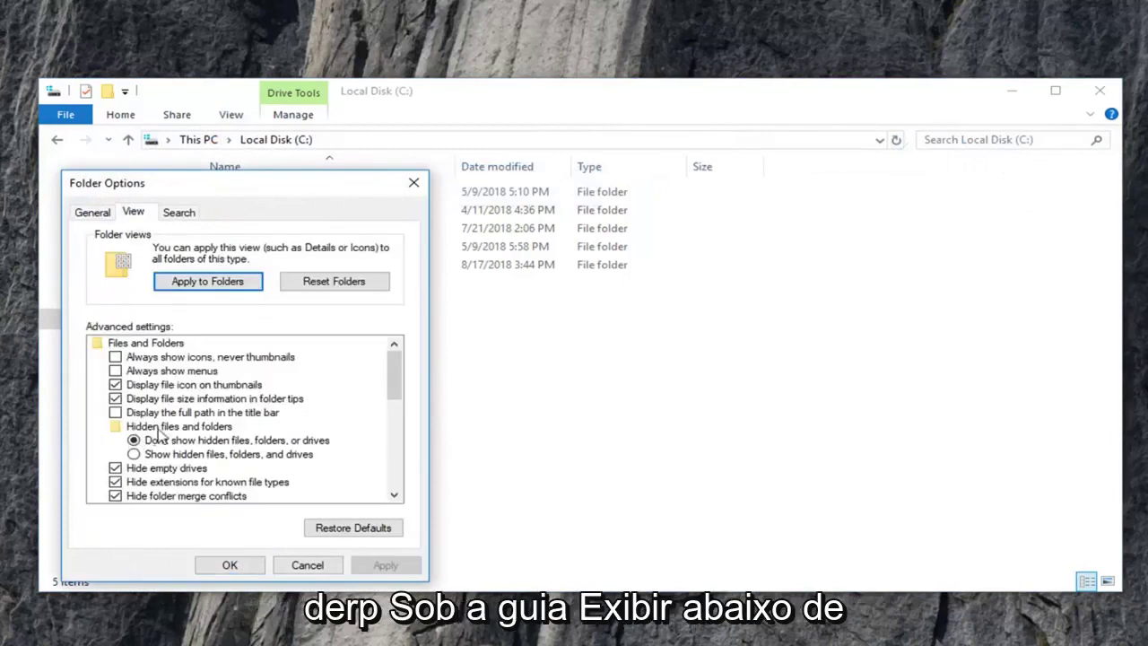
Select "Show hidden files, folders, and drives" in the advanced settings, apply the change and close Folder Options.
click(136, 456)
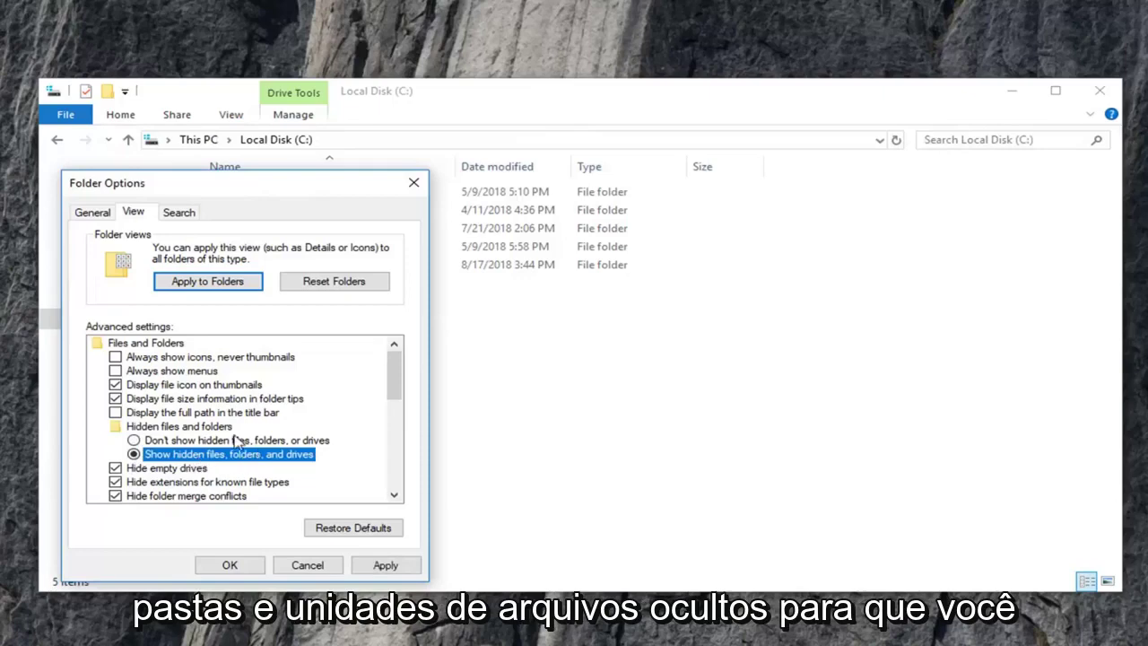
scroll(235, 437, down, 1)
scroll(143, 420, down, 2)
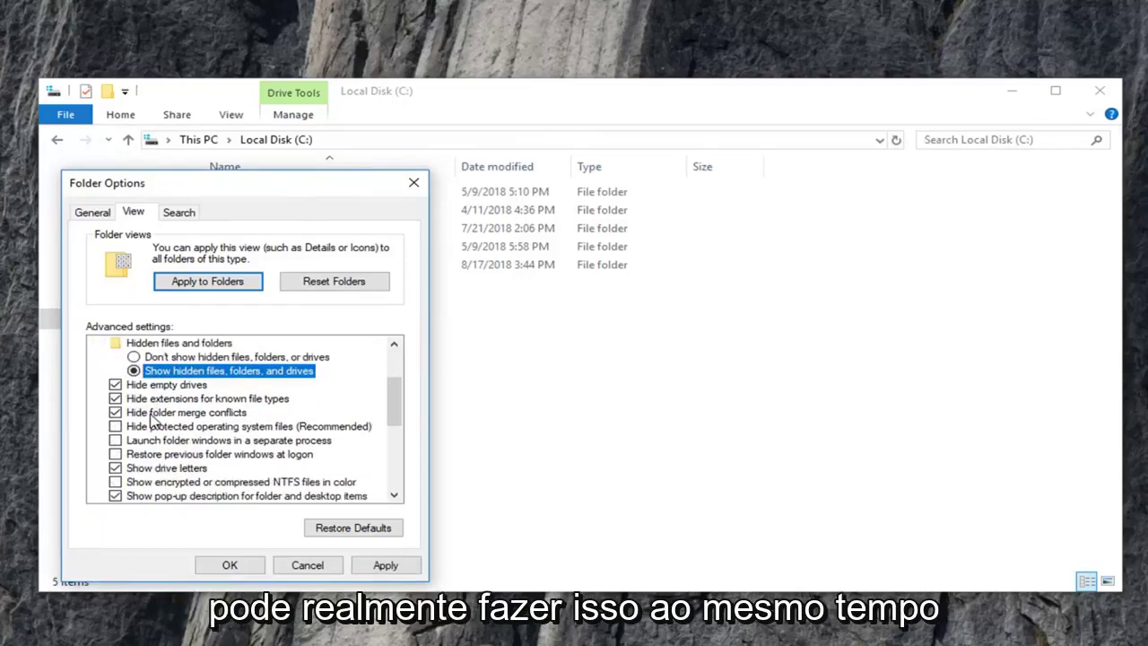
scroll(146, 425, up, 1)
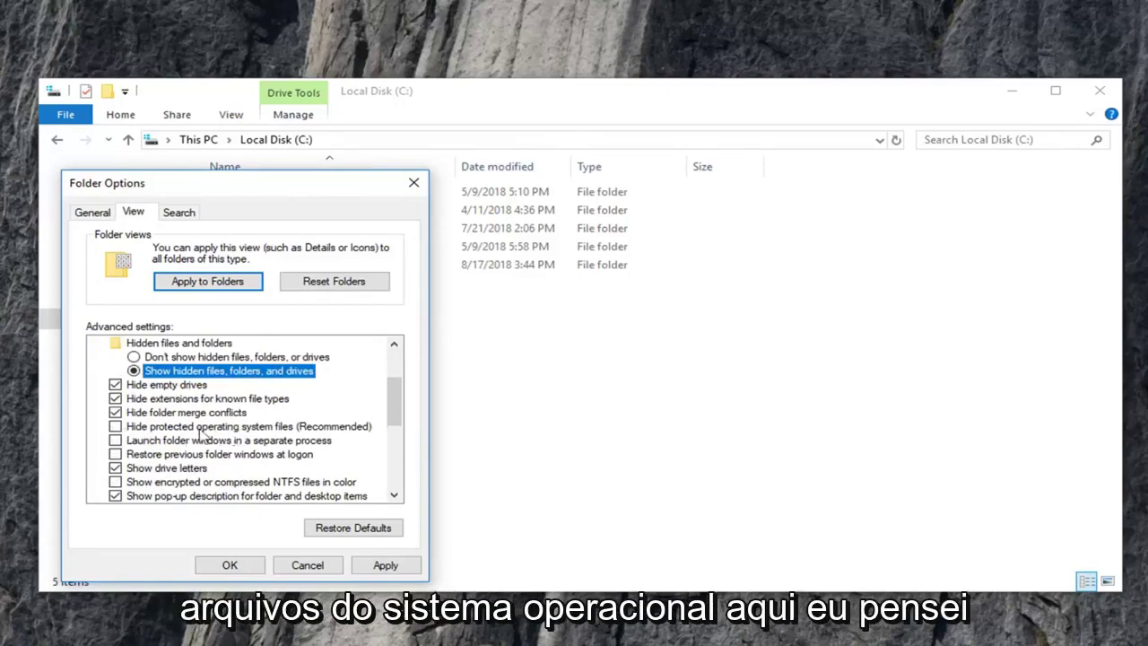
scroll(184, 438, up, 1)
scroll(189, 444, down, 2)
scroll(179, 421, up, 1)
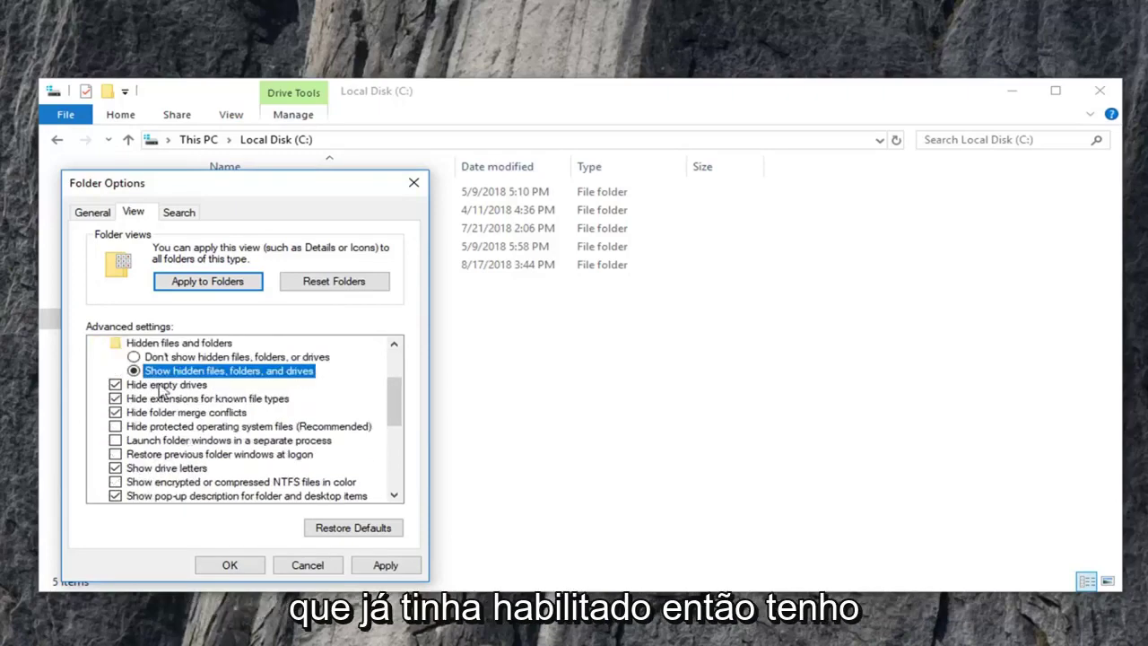
click(384, 565)
click(228, 565)
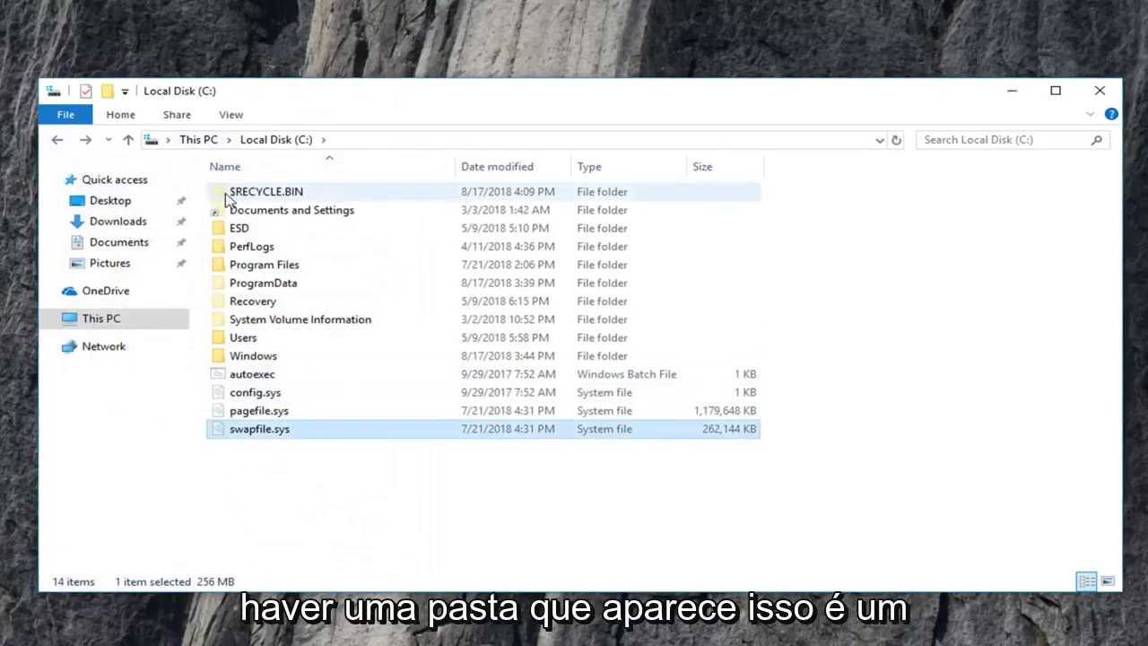
Delete the $RECYCLE.BIN folder from Local Disk (C:), refresh the folder listing and select the new $RECYCLE.BIN.
click(268, 194)
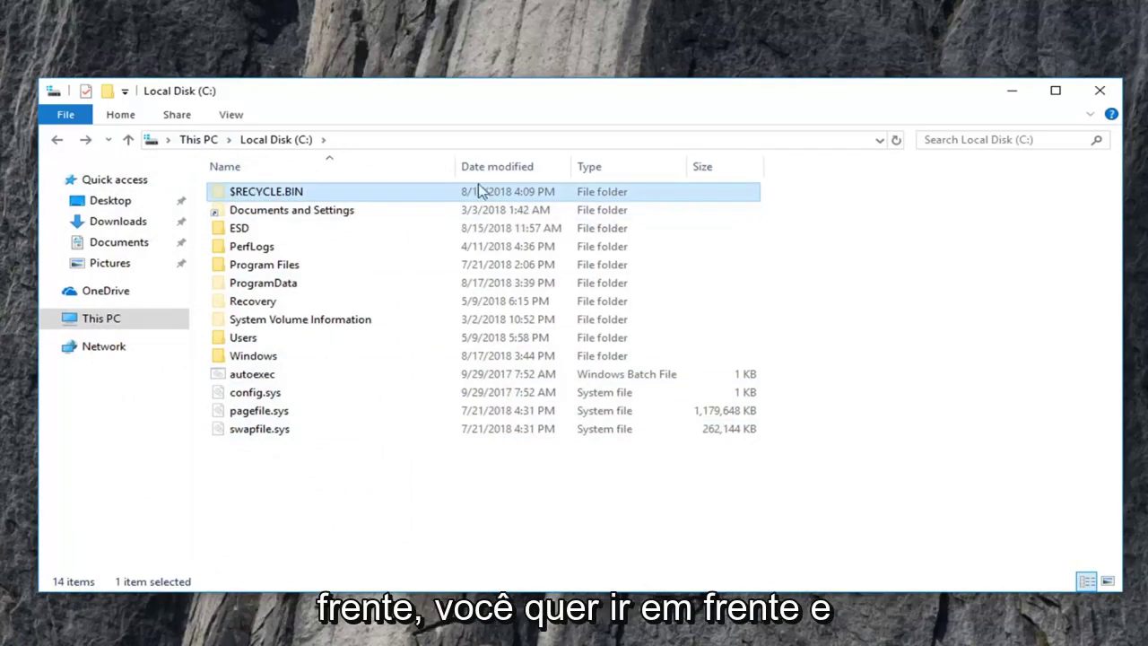
right_click(283, 199)
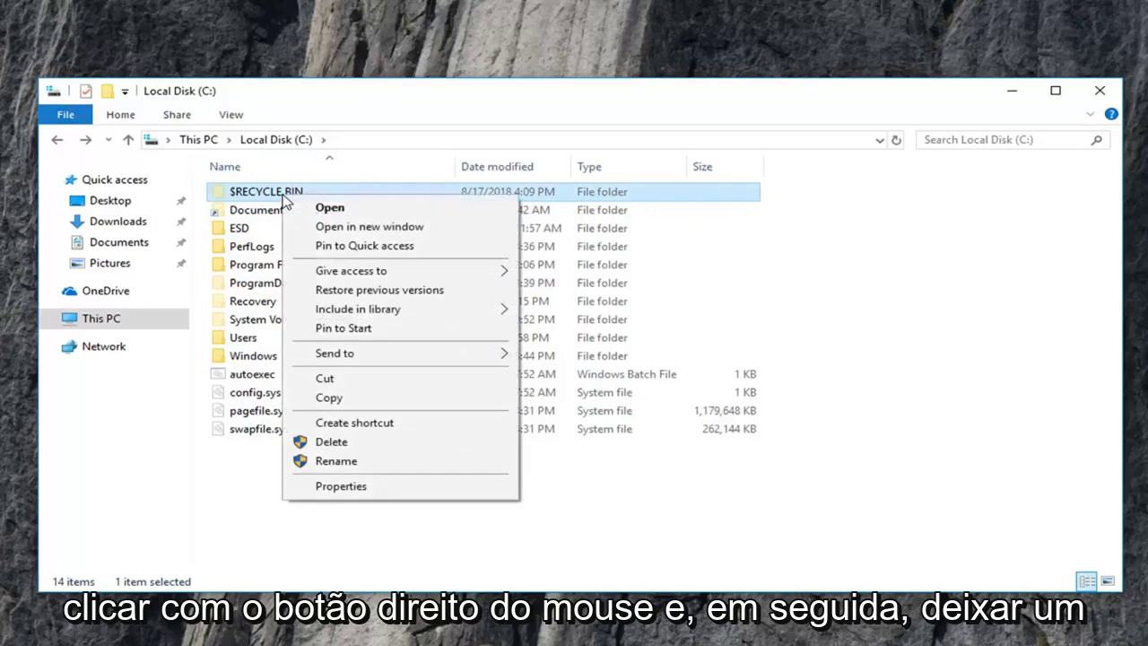
click(321, 446)
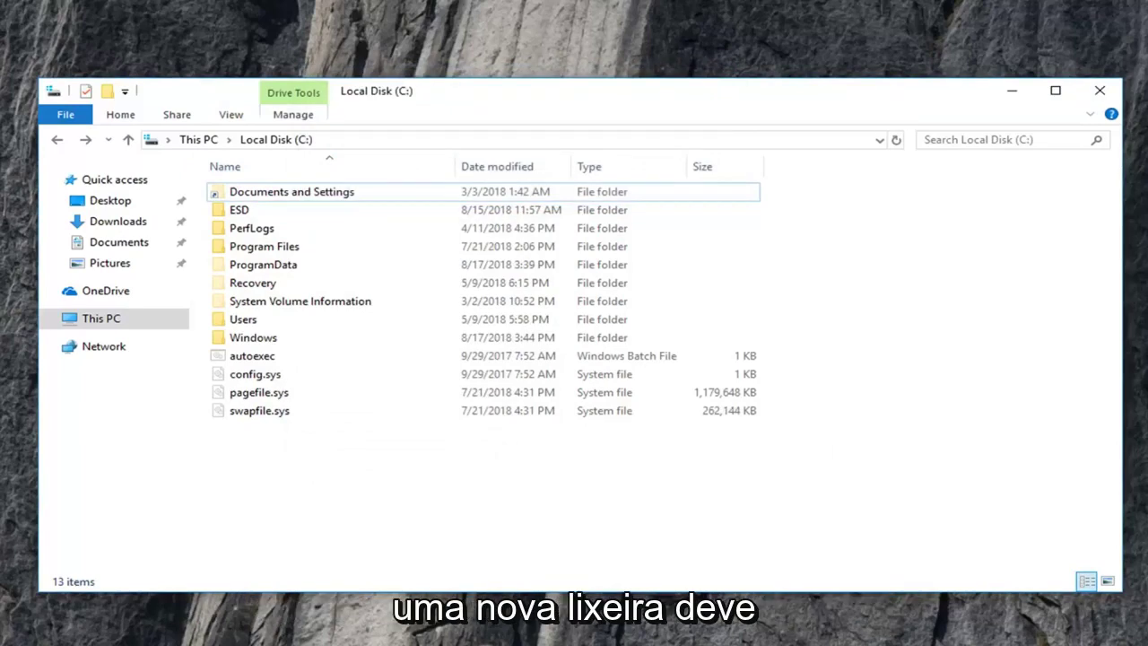
click(895, 140)
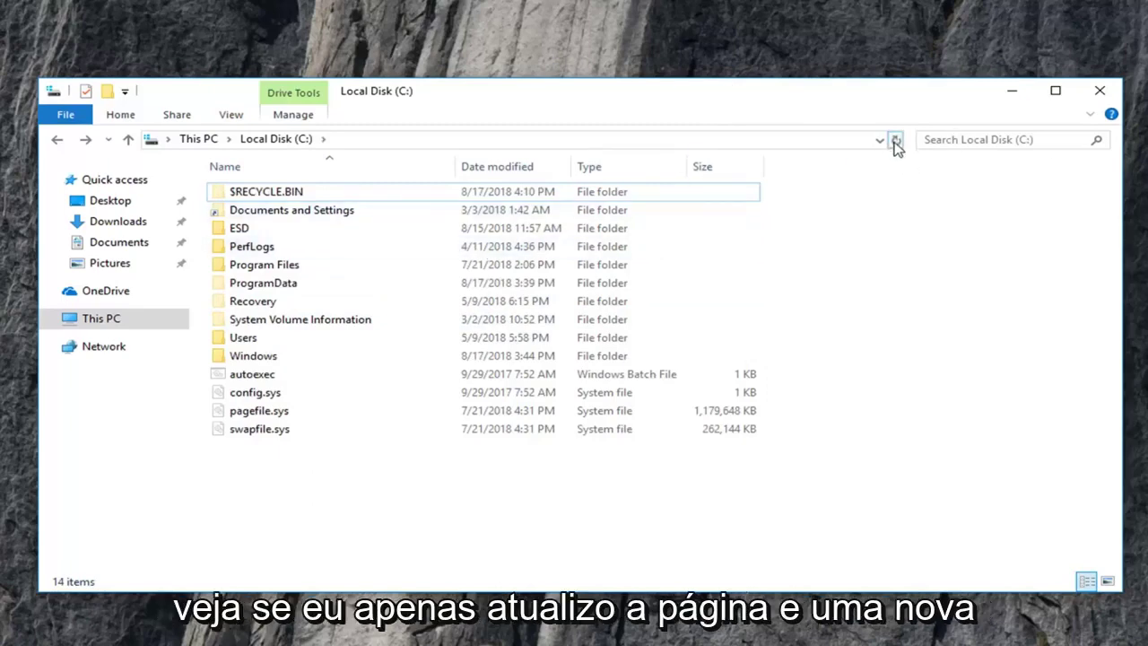
click(310, 193)
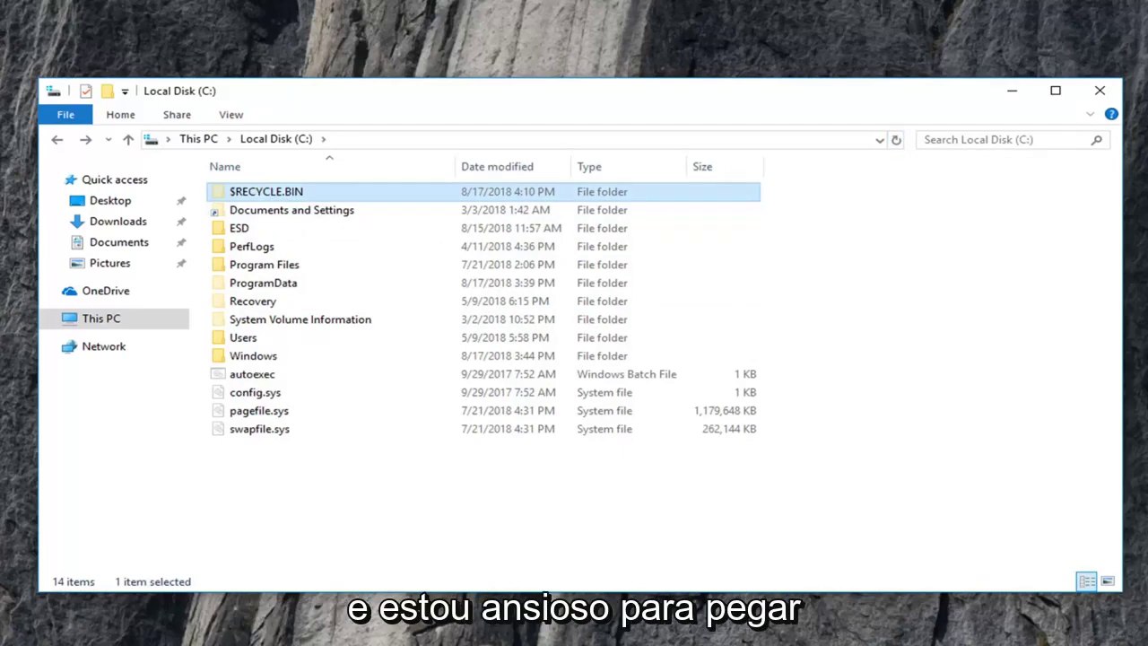
In Folder Options, turn on "Hide protected operating system files (Recommended)", select "Don't show hidden files, folders, or drives", and apply both settings.
click(231, 115)
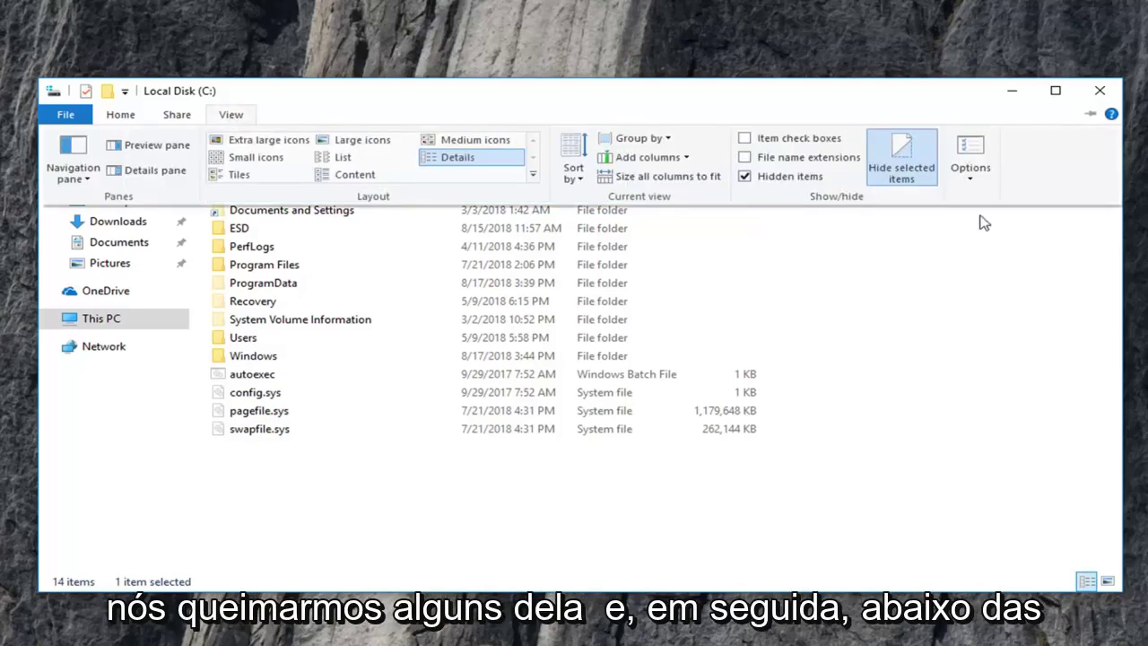
click(971, 187)
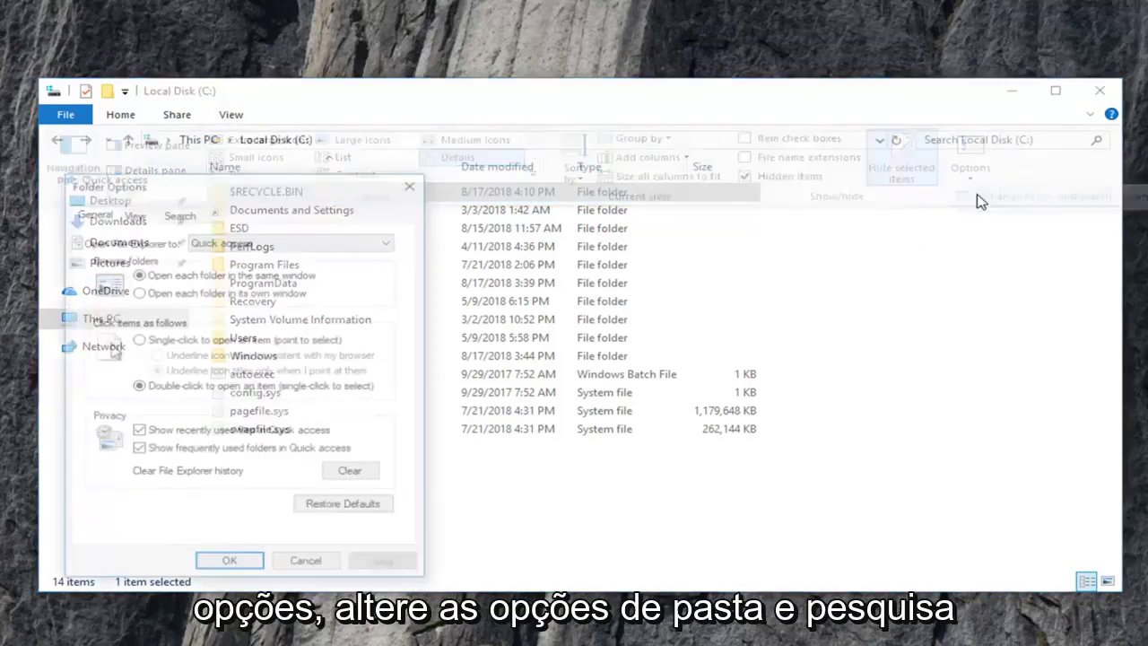
click(130, 222)
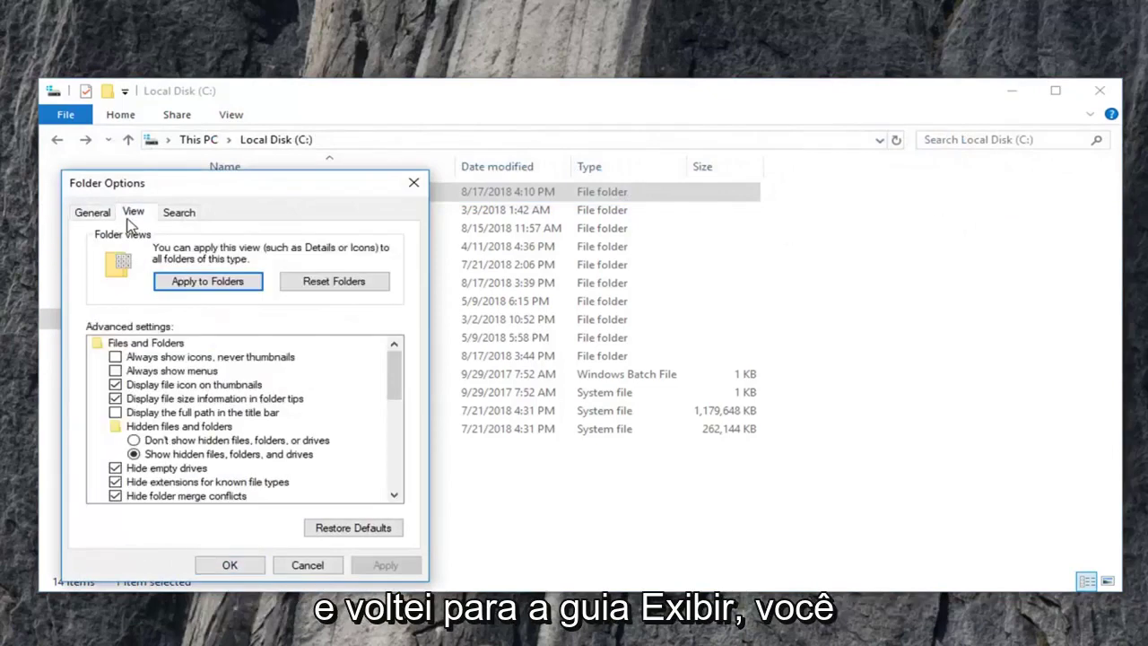
scroll(146, 405, down, 3)
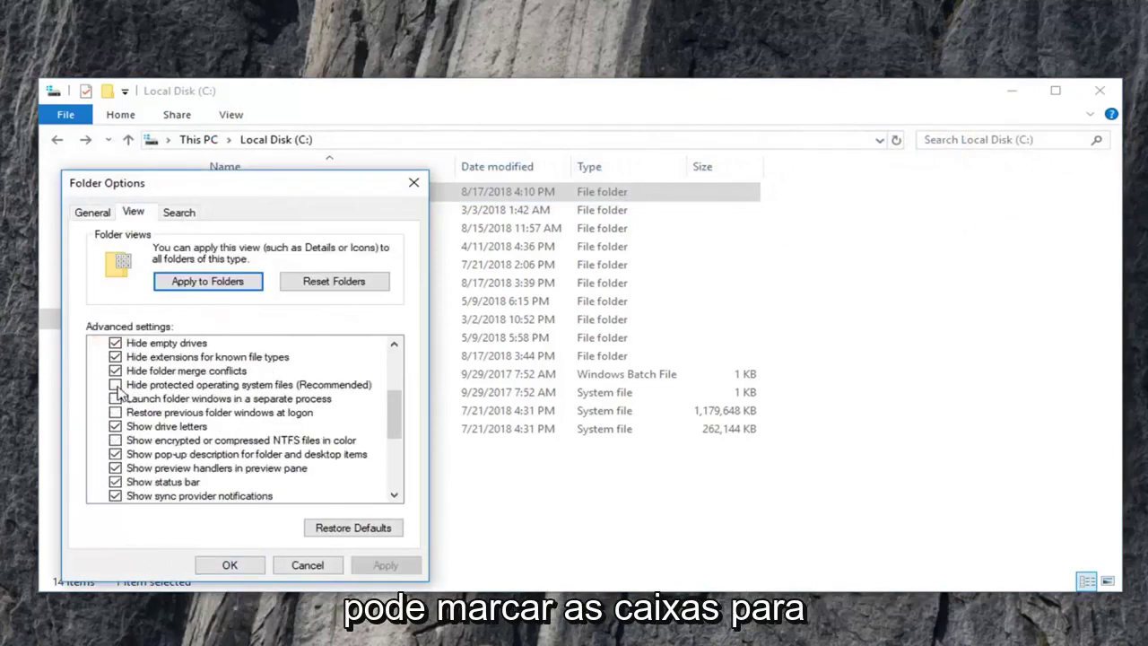
click(114, 385)
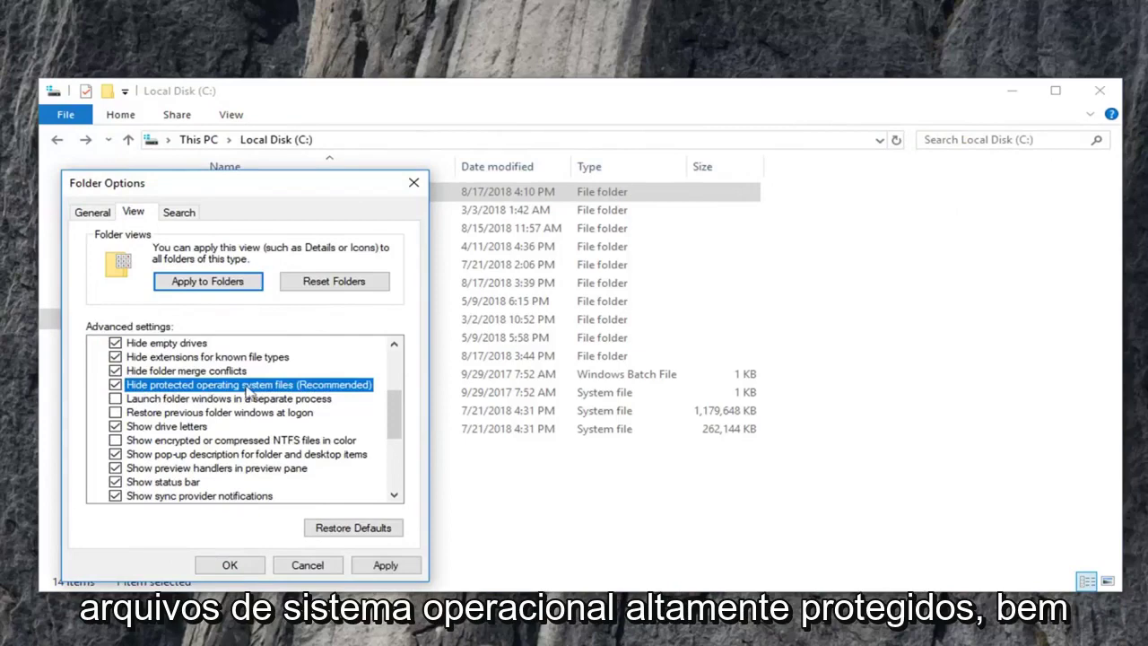
scroll(206, 402, up, 2)
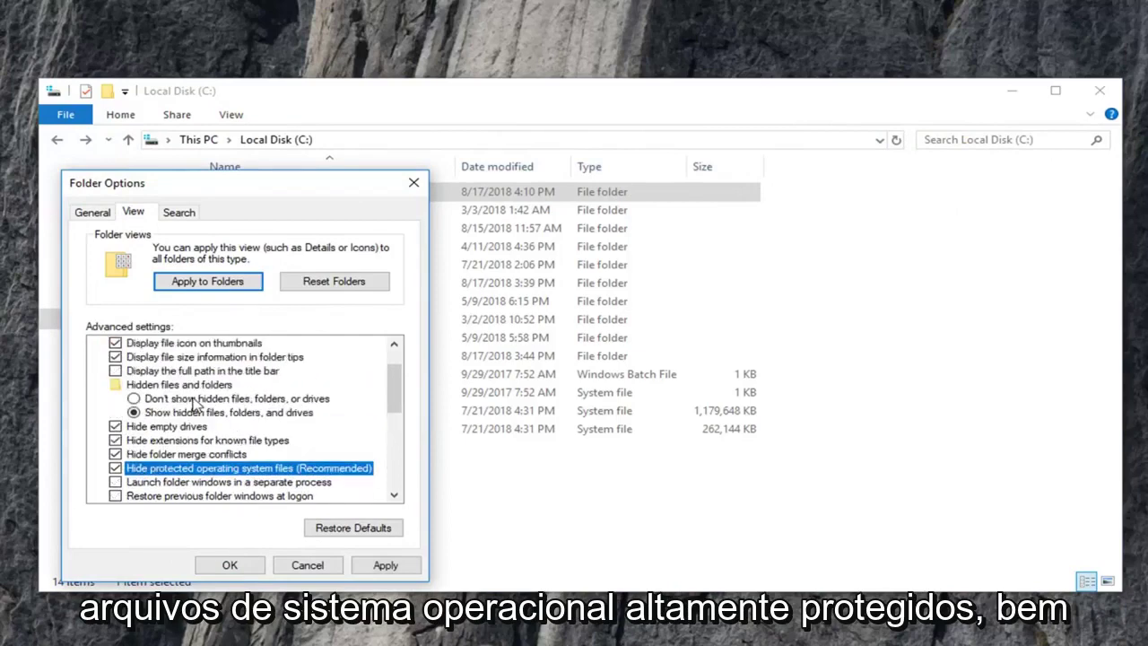
click(142, 400)
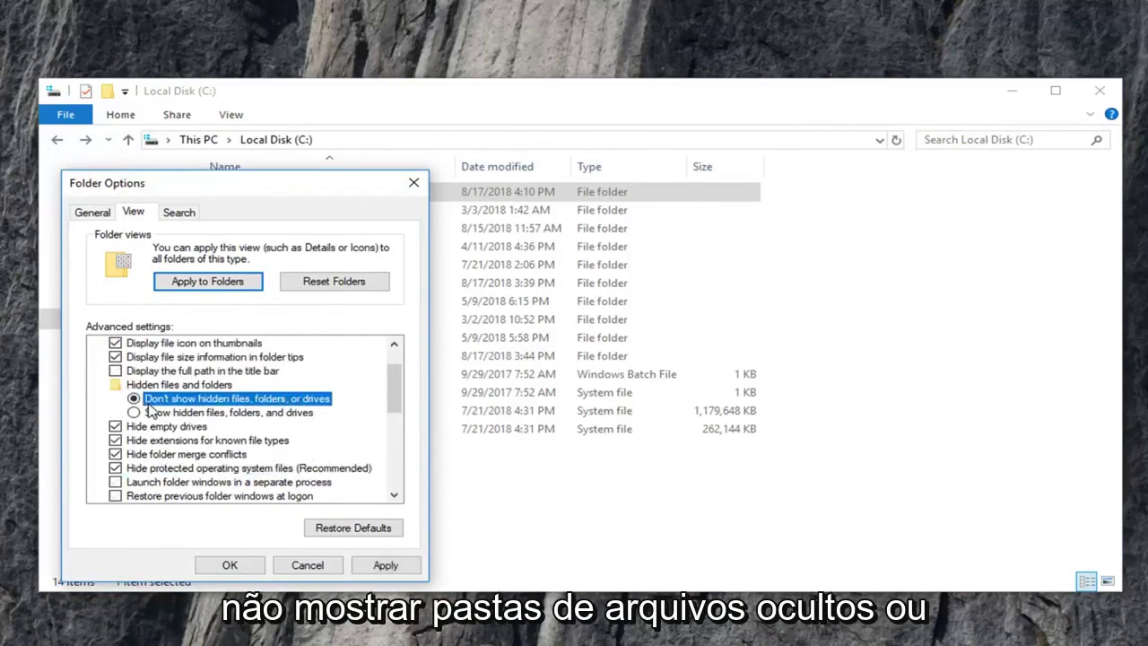
click(385, 564)
click(235, 564)
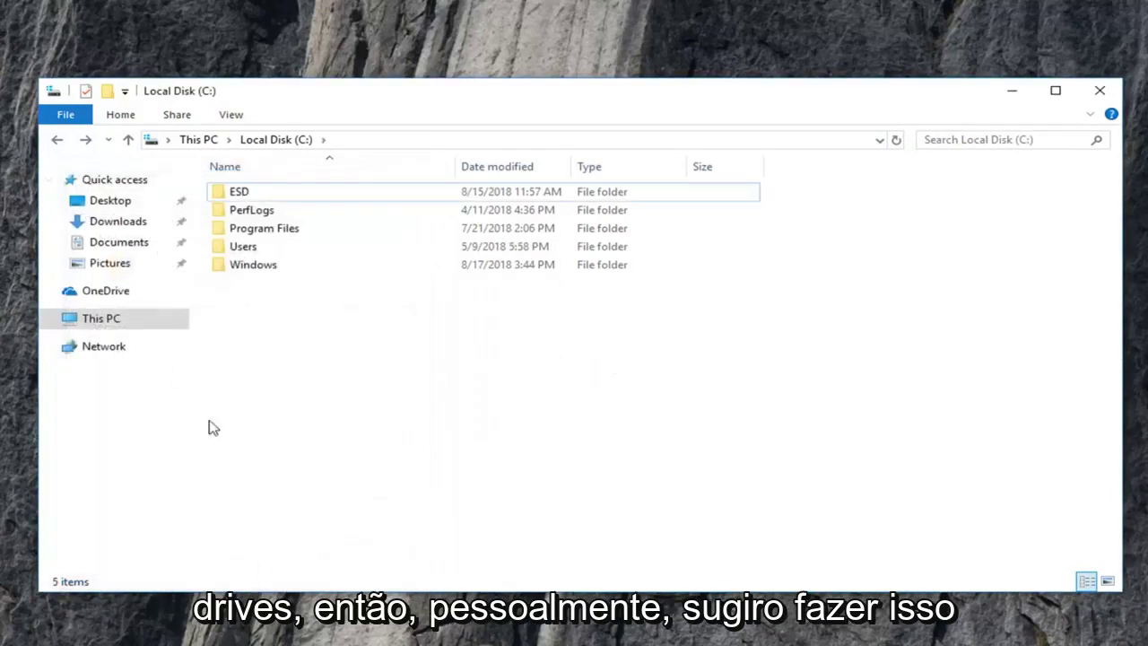